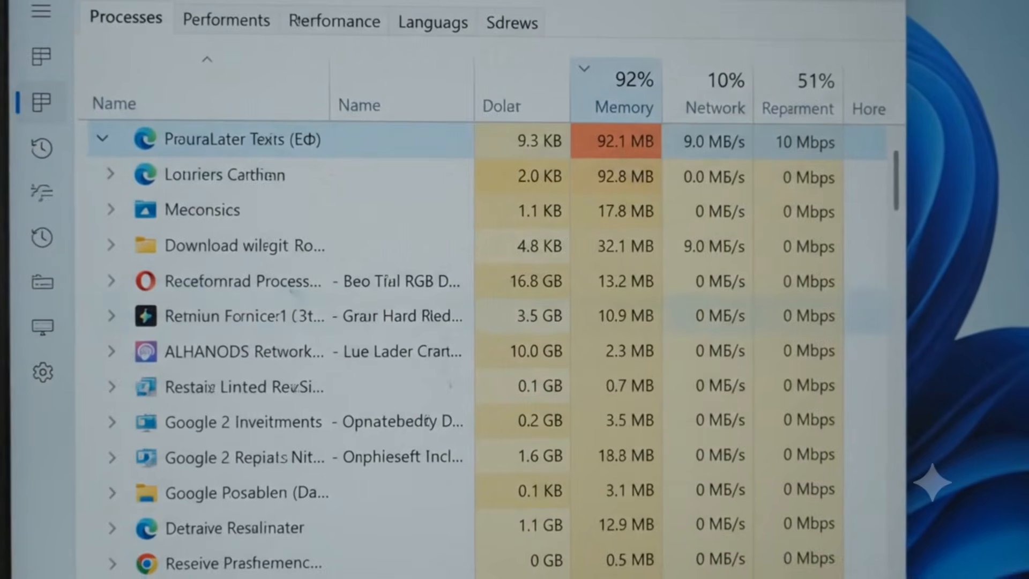
{"action": "left_click", "coordinate": [43, 101]}
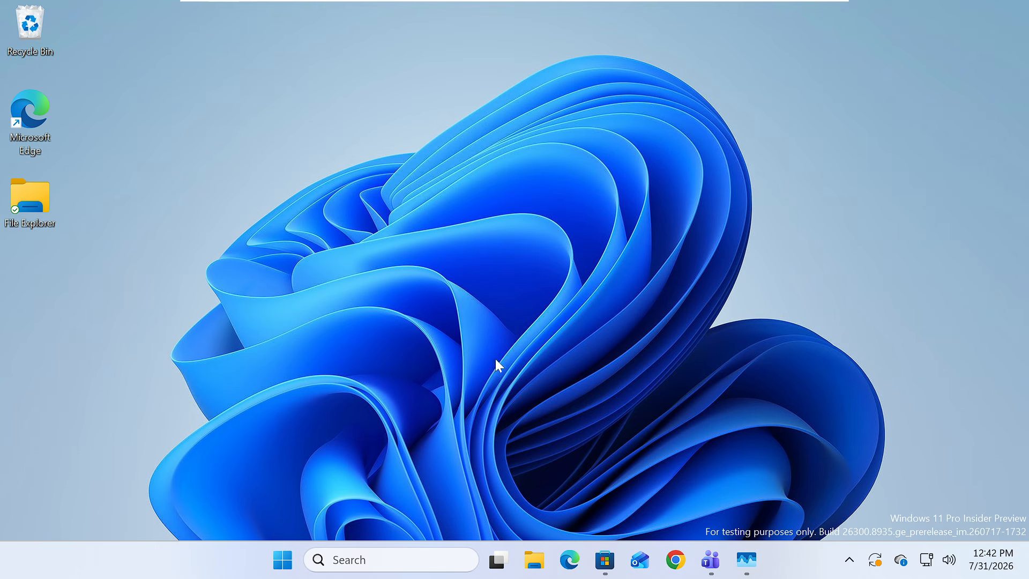
Step: Search Windows for "group" and open Edit group policy
{"action": "left_click", "coordinate": [395, 559]}
{"action": "type", "text": "team"}
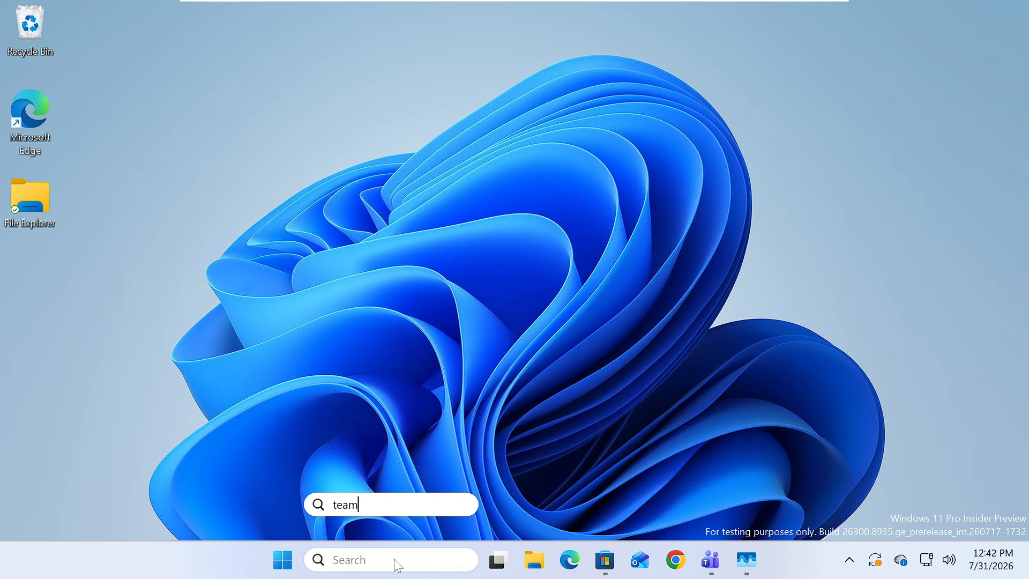
{"action": "key", "text": "BackSpace"}
{"action": "key", "text": "BackSpace"}
{"action": "key", "text": "BackSpace"}
{"action": "key", "text": "BackSpace"}
{"action": "type", "text": "group"}
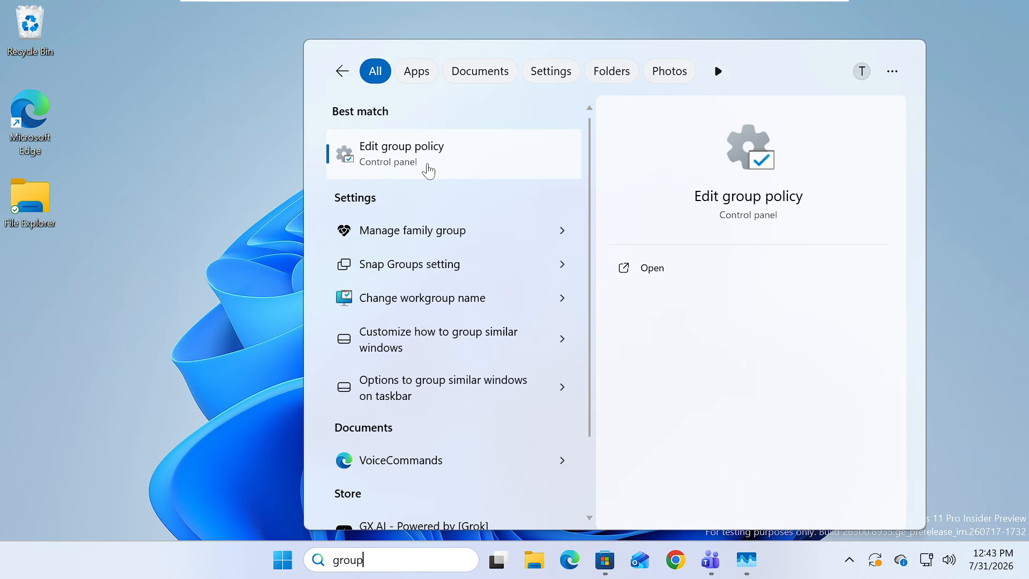
{"action": "left_click", "coordinate": [422, 164]}
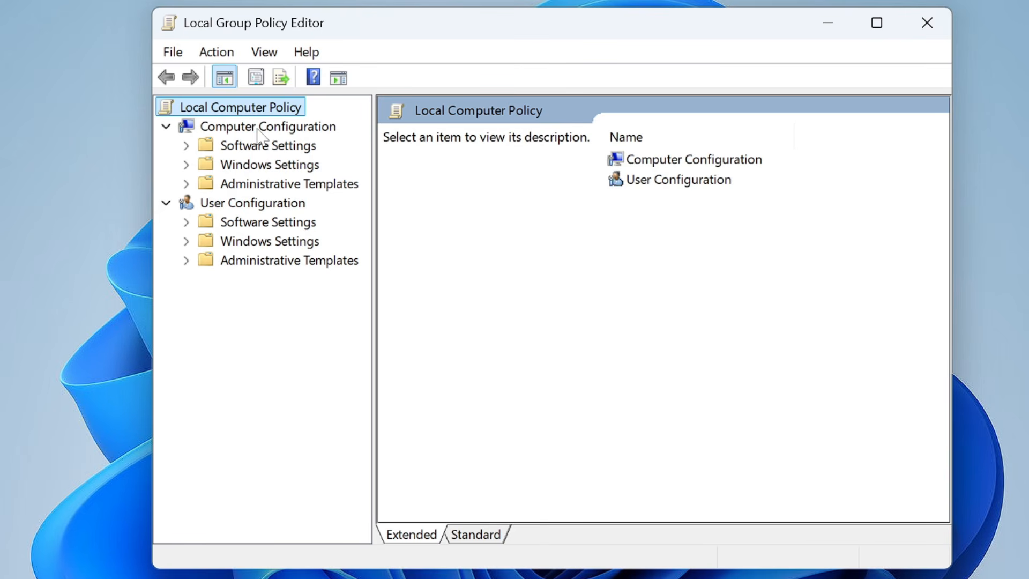
Step: Open the App Privacy policies in Windows Components, within the Administrative Templates of Computer Configuration
{"action": "left_click", "coordinate": [258, 129]}
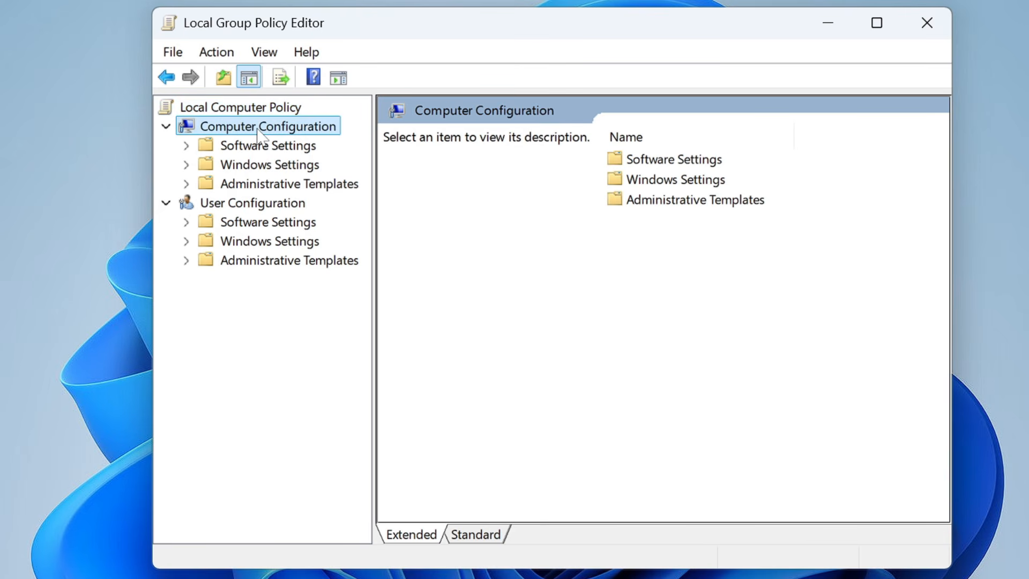
{"action": "left_click", "coordinate": [272, 187]}
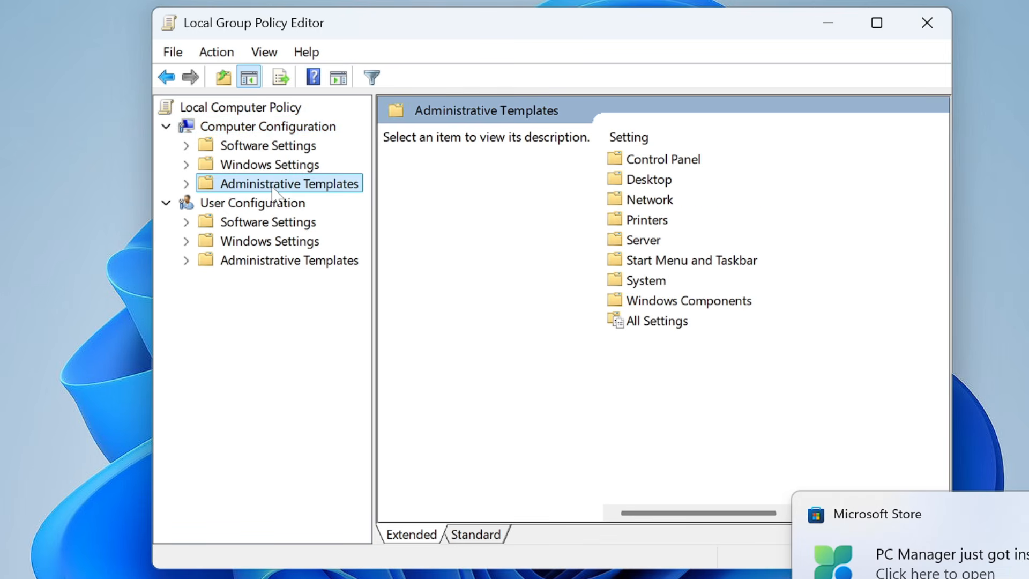
{"action": "left_click", "coordinate": [679, 306]}
{"action": "double_click", "coordinate": [679, 307]}
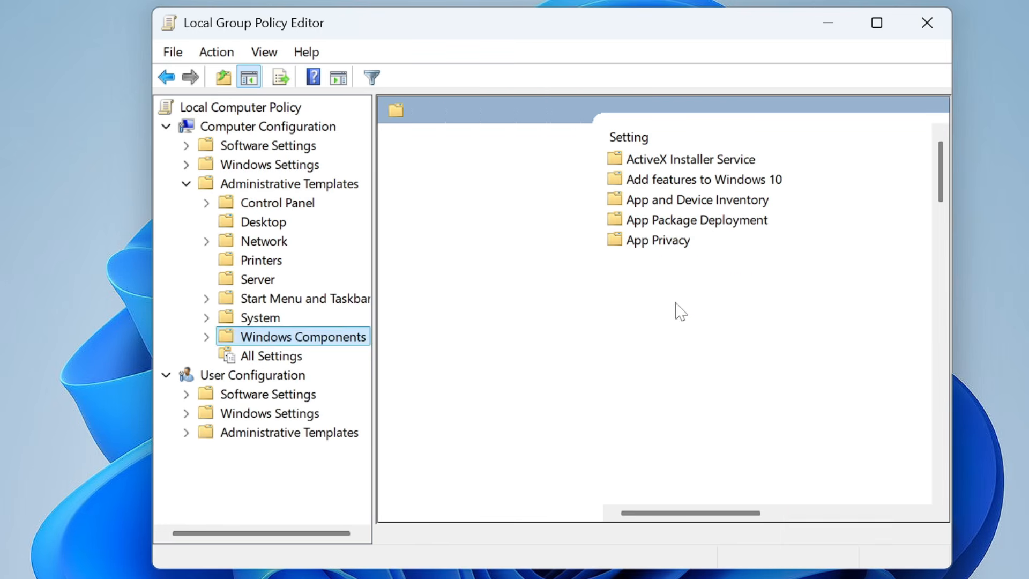
{"action": "left_click", "coordinate": [656, 241]}
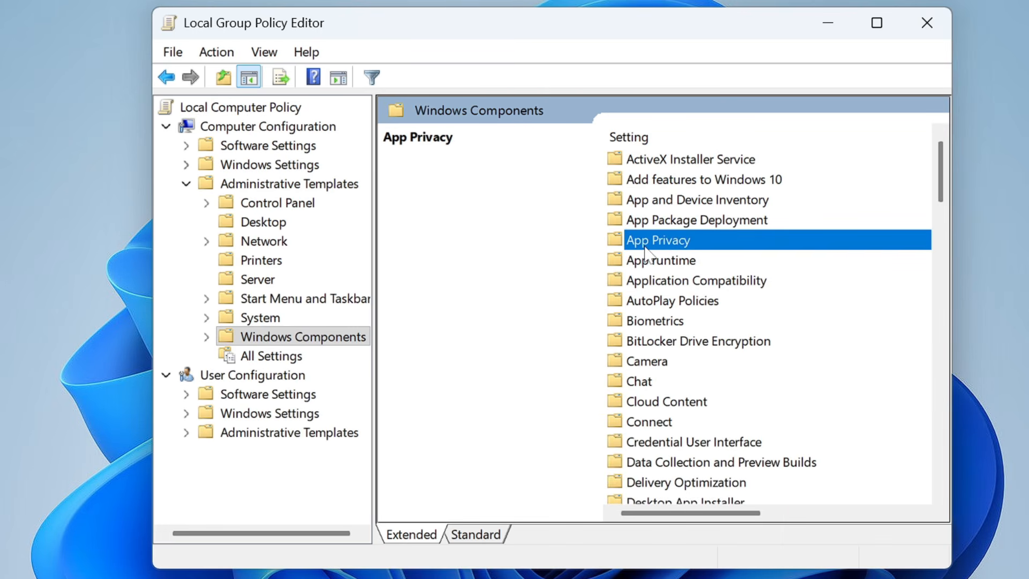
{"action": "double_click", "coordinate": [659, 244]}
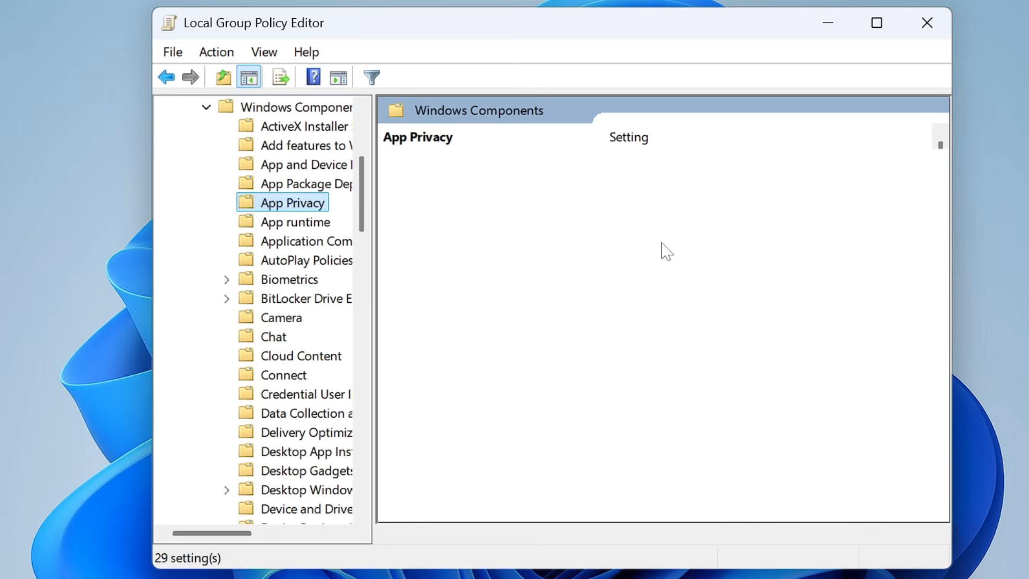
Step: Find the policy "Let Windows apps run in the background" among the App Privacy settings and open it for editing
{"action": "scroll", "coordinate": [688, 306], "scroll_direction": "down", "scroll_amount": 1}
{"action": "left_click", "coordinate": [688, 302]}
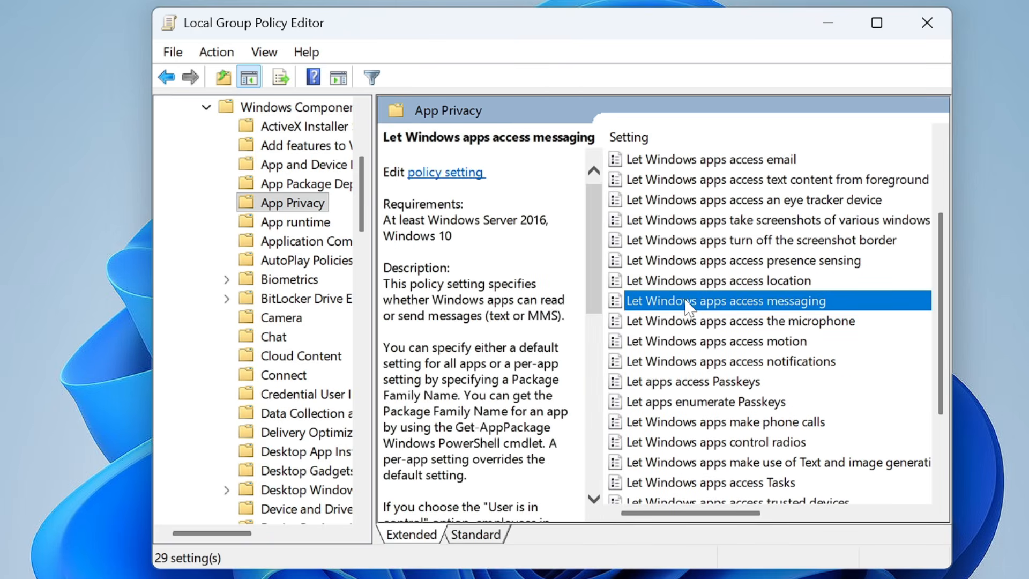
{"action": "scroll", "coordinate": [689, 305], "scroll_direction": "down", "scroll_amount": 2}
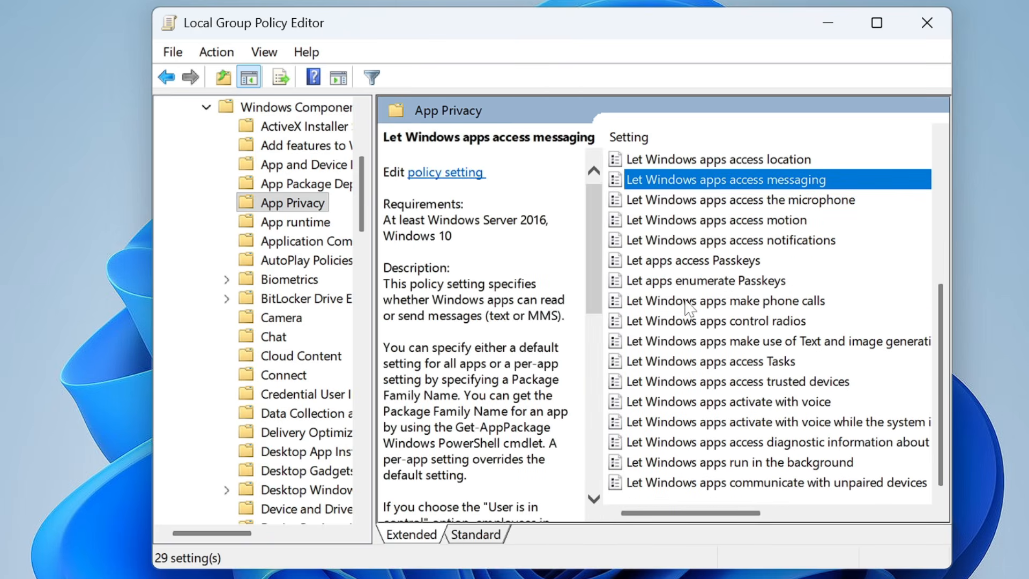
{"action": "left_click", "coordinate": [731, 462]}
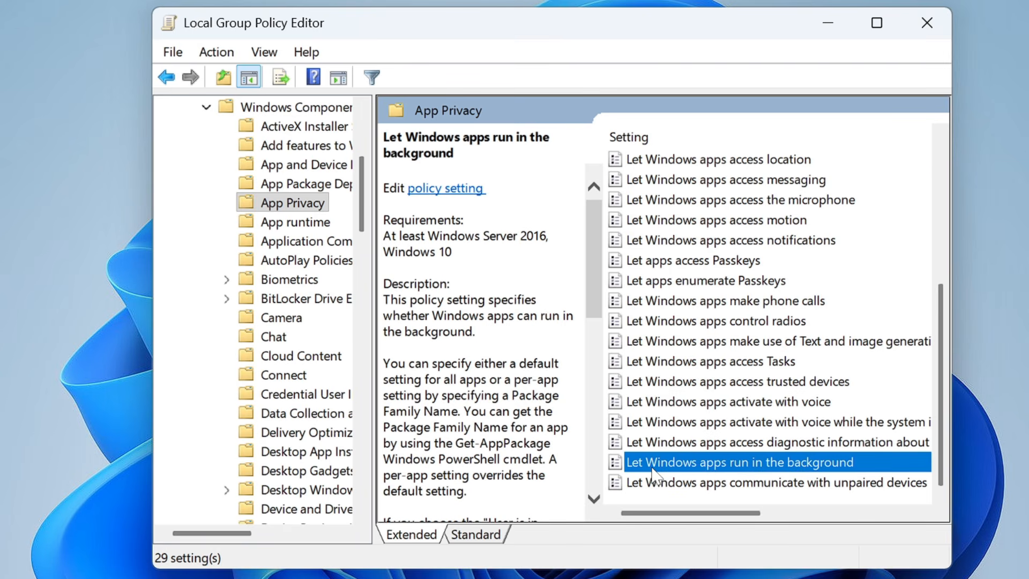
{"action": "double_click", "coordinate": [749, 462]}
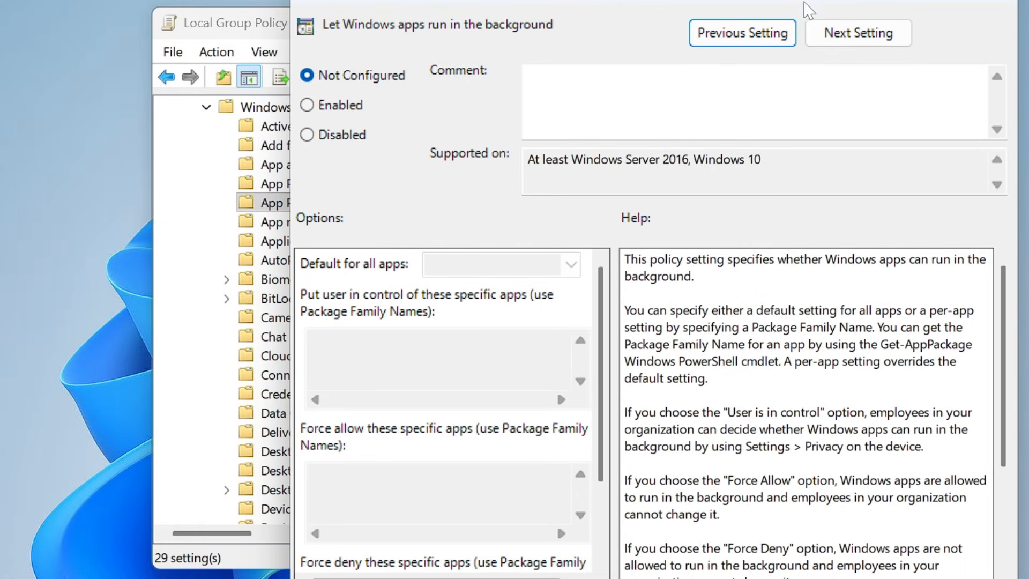
Step: Enable the background apps policy with the default for all apps set to Force Deny, and save it
{"action": "left_click", "coordinate": [308, 106]}
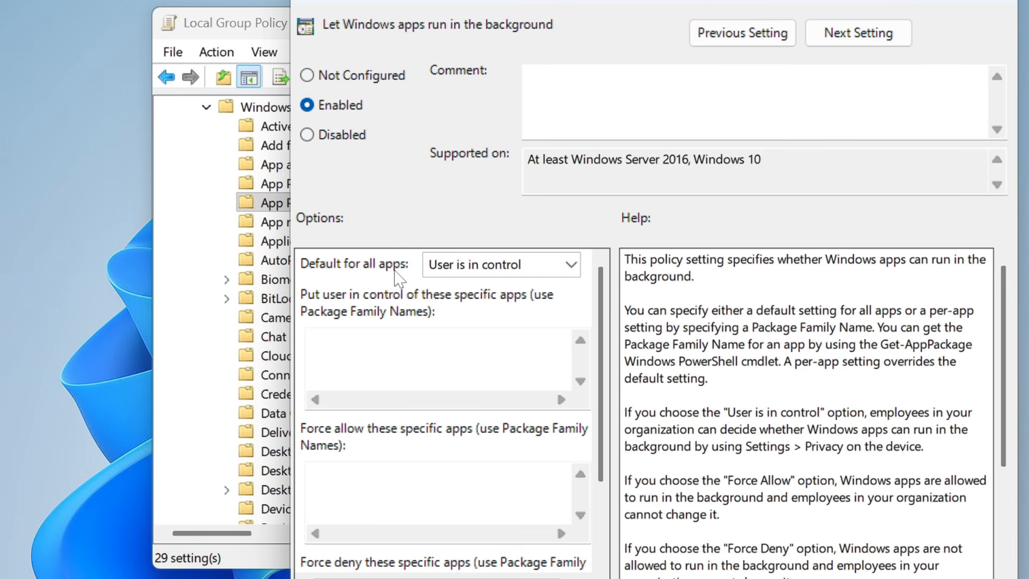
{"action": "left_click", "coordinate": [571, 265]}
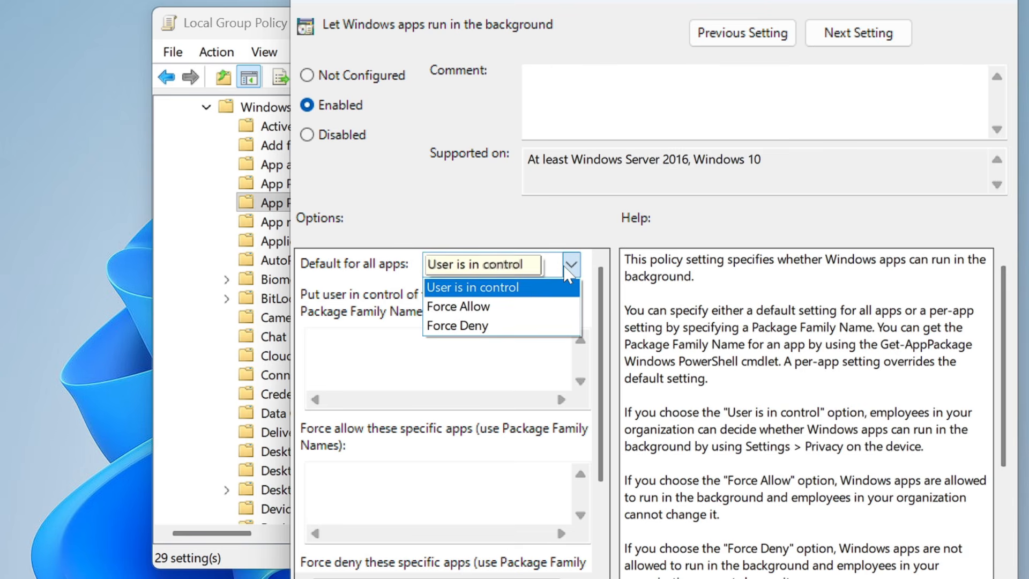
{"action": "left_click", "coordinate": [461, 325]}
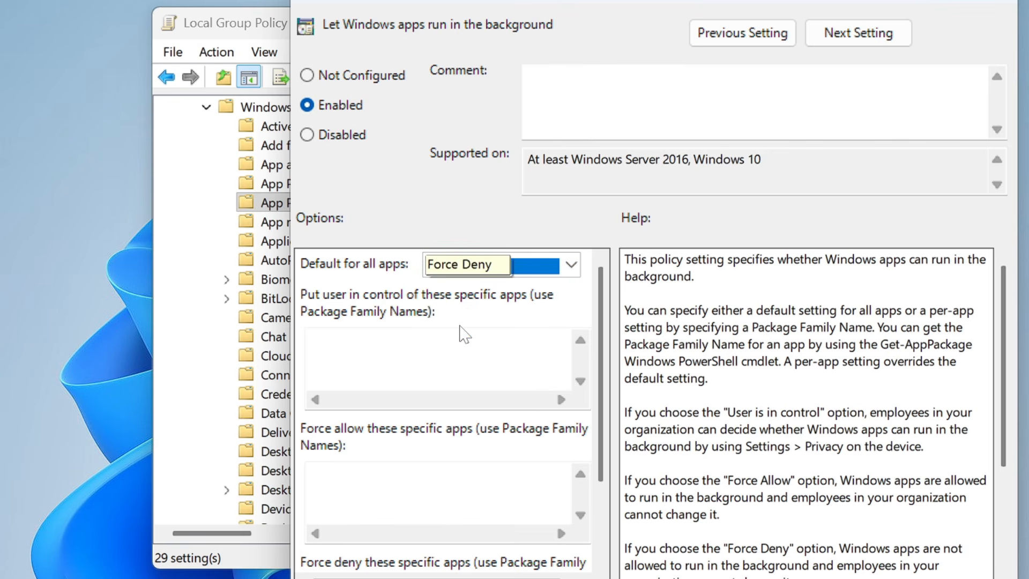
{"action": "left_click_drag", "start_coordinate": [616, 1], "coordinate": [581, 0]}
{"action": "left_click", "coordinate": [933, 578]}
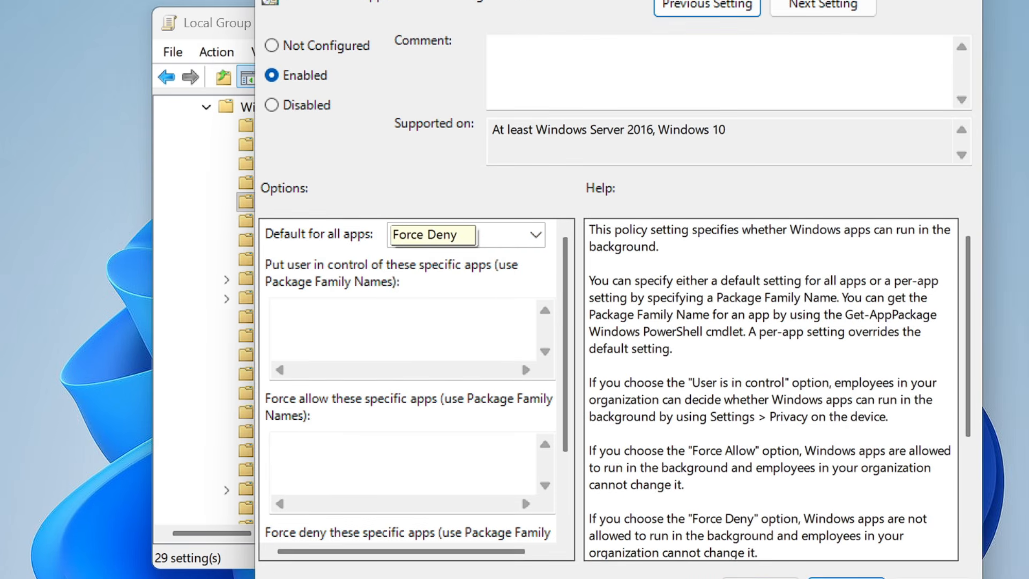
{"action": "left_click", "coordinate": [761, 578]}
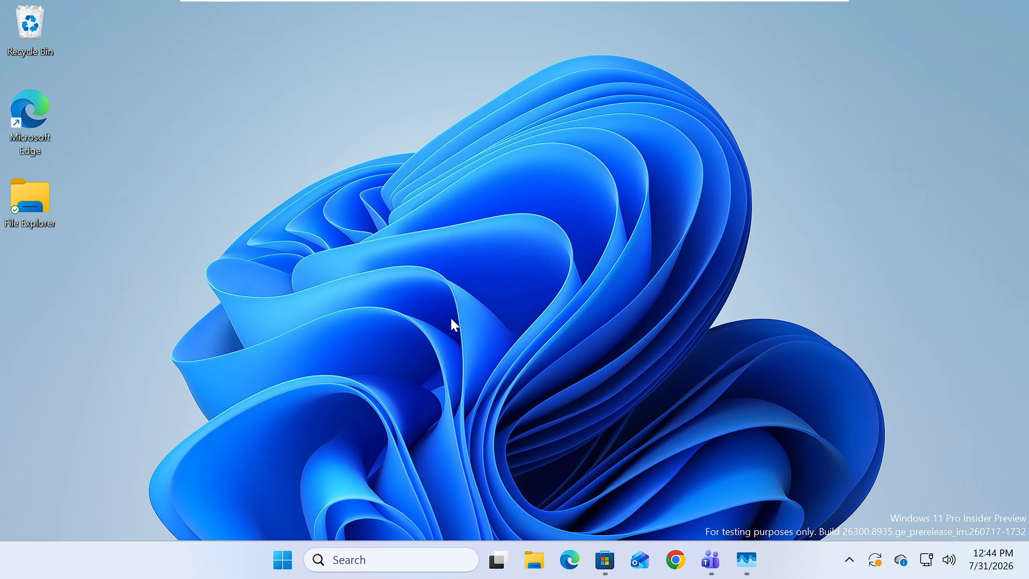
Step: Run sysdm.cpl from Windows search and open the Performance settings in the advanced system properties
{"action": "left_click", "coordinate": [356, 560]}
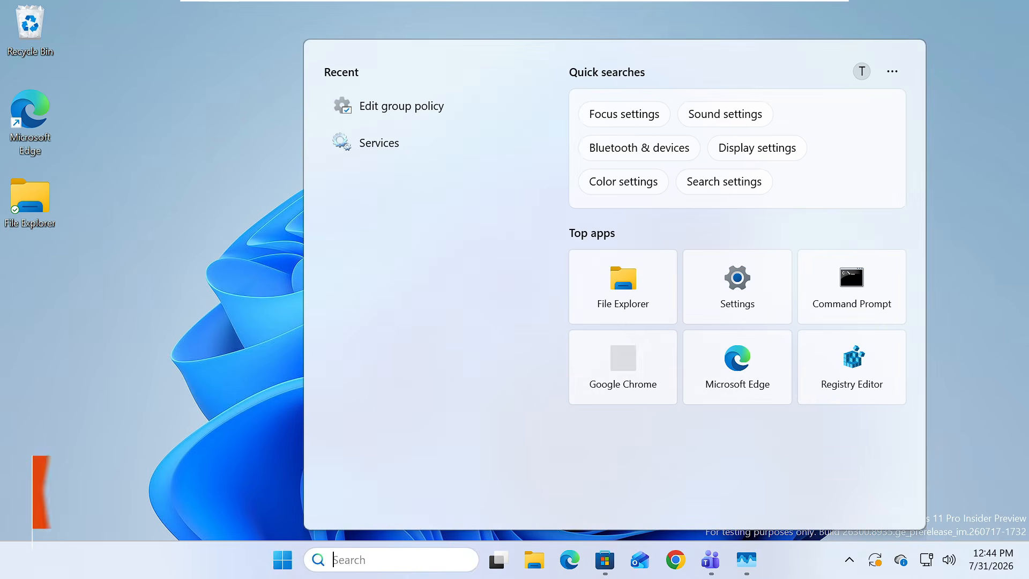
{"action": "type", "text": "sys"}
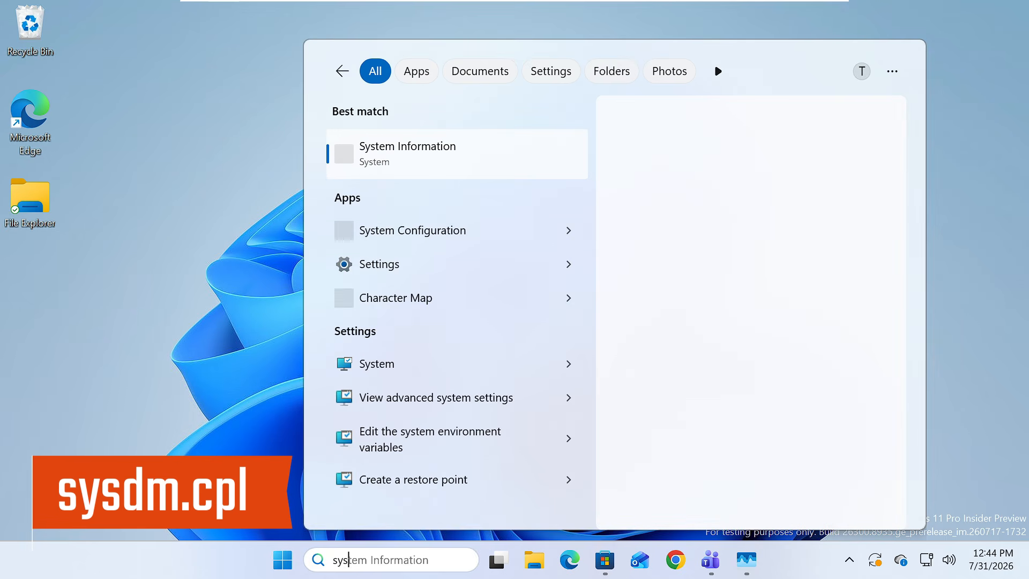
{"action": "type", "text": "dm.c"}
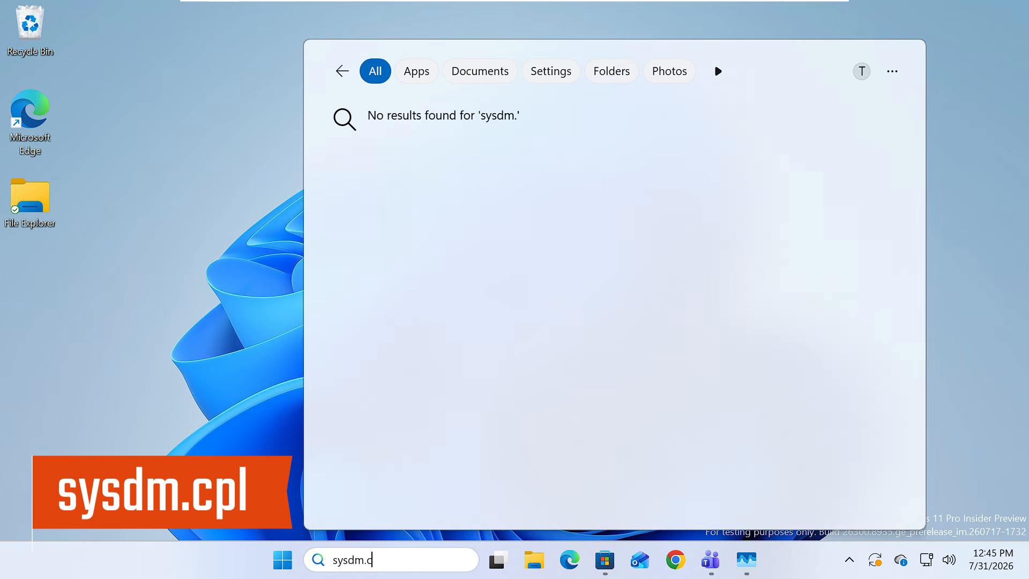
{"action": "type", "text": "pl"}
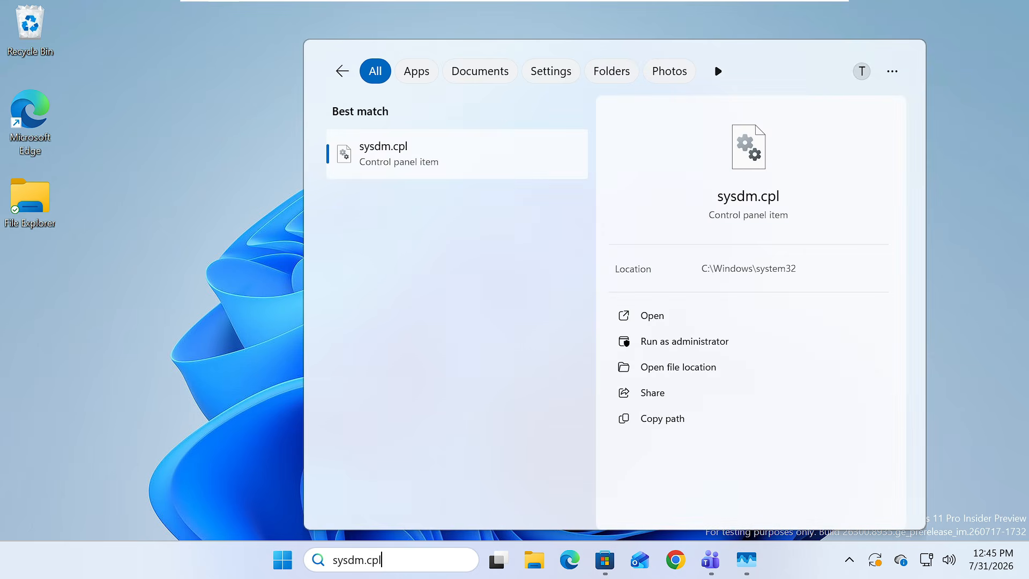
{"action": "key", "text": "Return"}
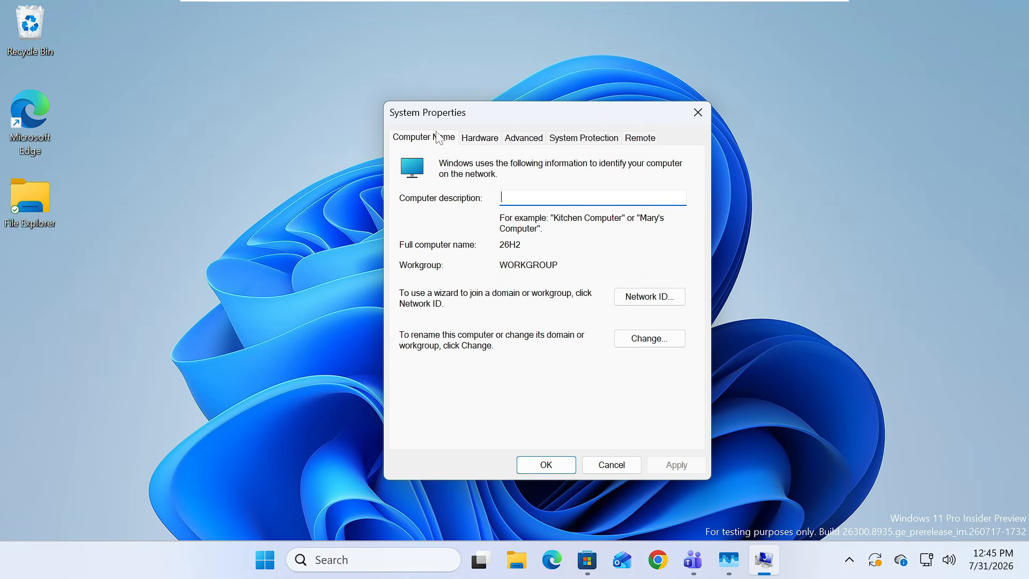
{"action": "left_click", "coordinate": [530, 143]}
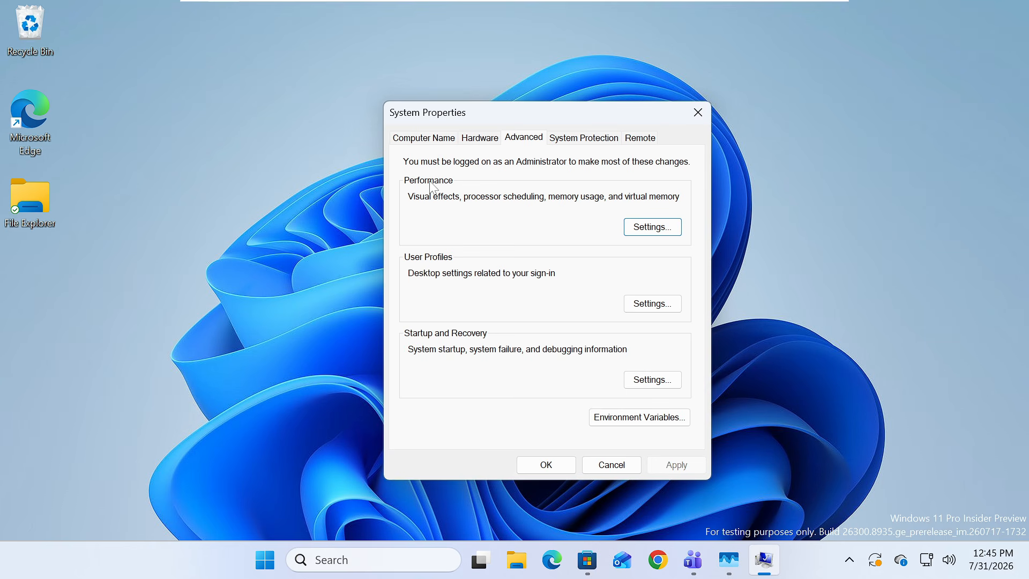
{"action": "left_click", "coordinate": [640, 230]}
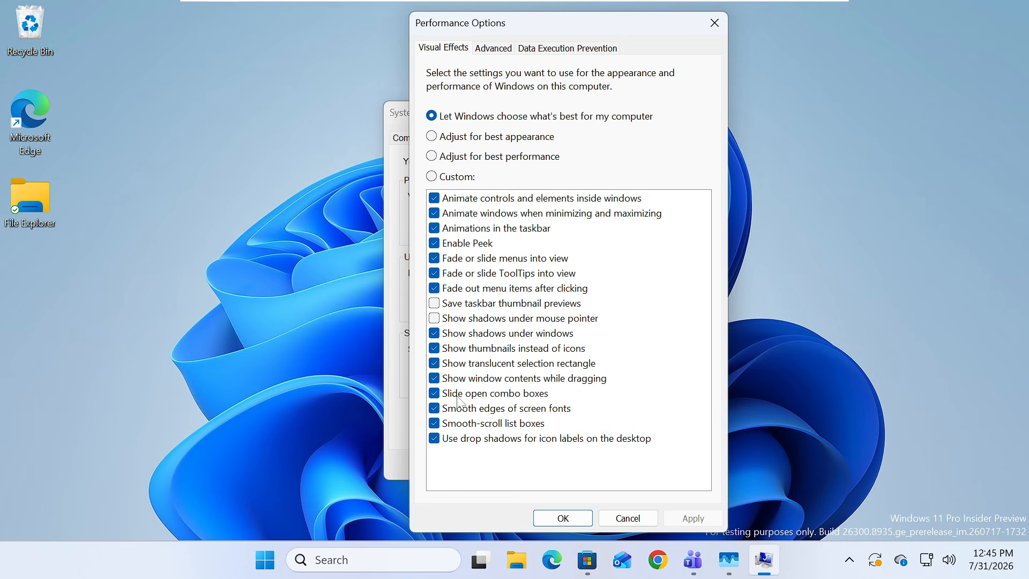
Step: Adjust visual effects for best performance, keeping only window minimize/maximize animation, thumbnails instead of icons and smooth screen font edges, and apply the changes
{"action": "left_click", "coordinate": [435, 157]}
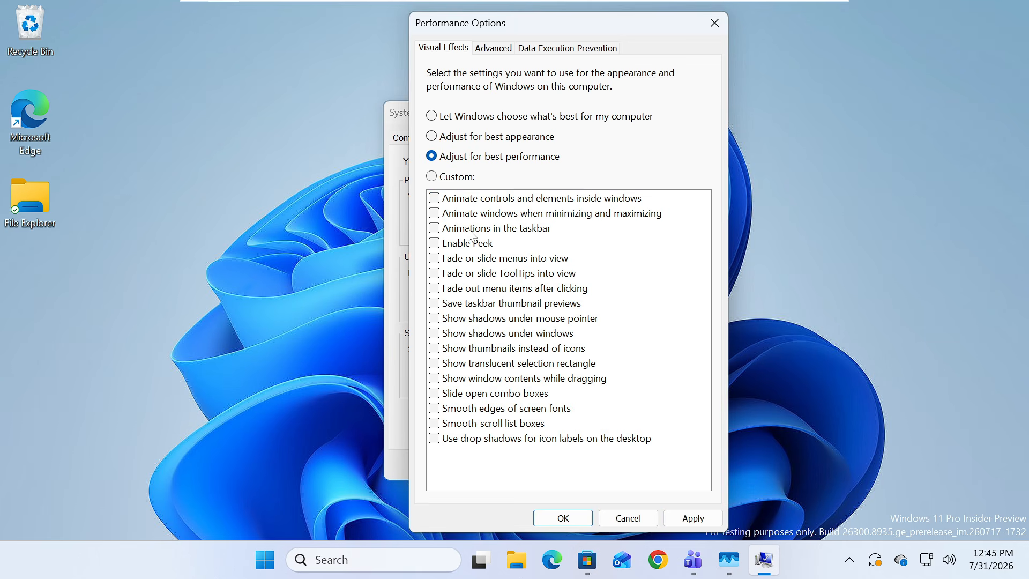
{"action": "left_click", "coordinate": [486, 213]}
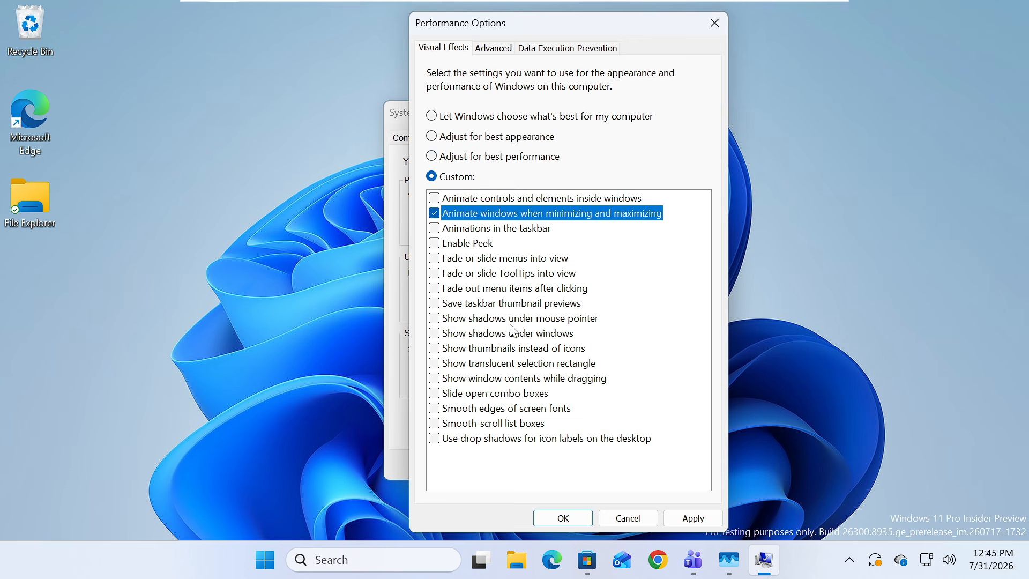
{"action": "left_click", "coordinate": [509, 349]}
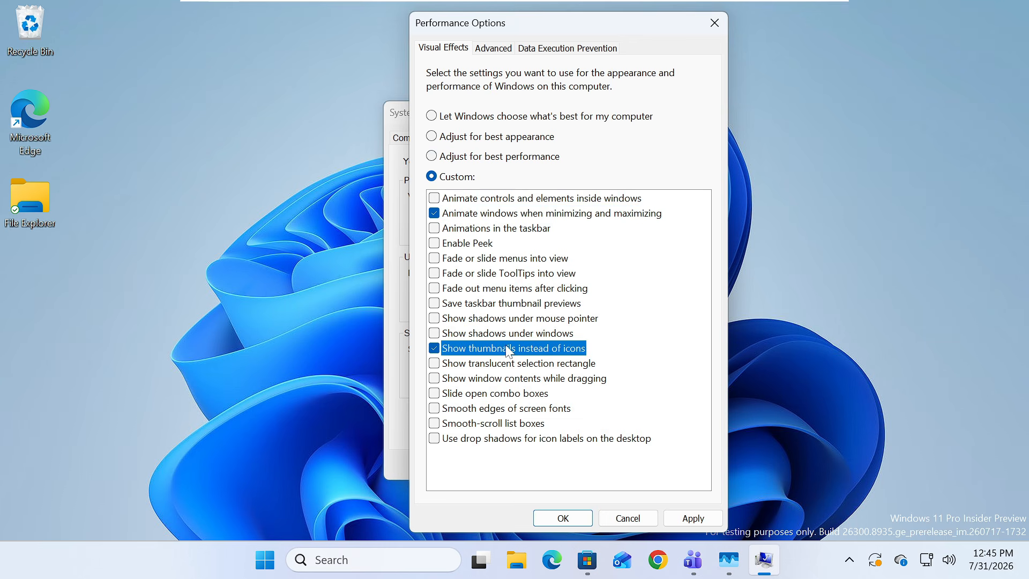
{"action": "left_click", "coordinate": [477, 410]}
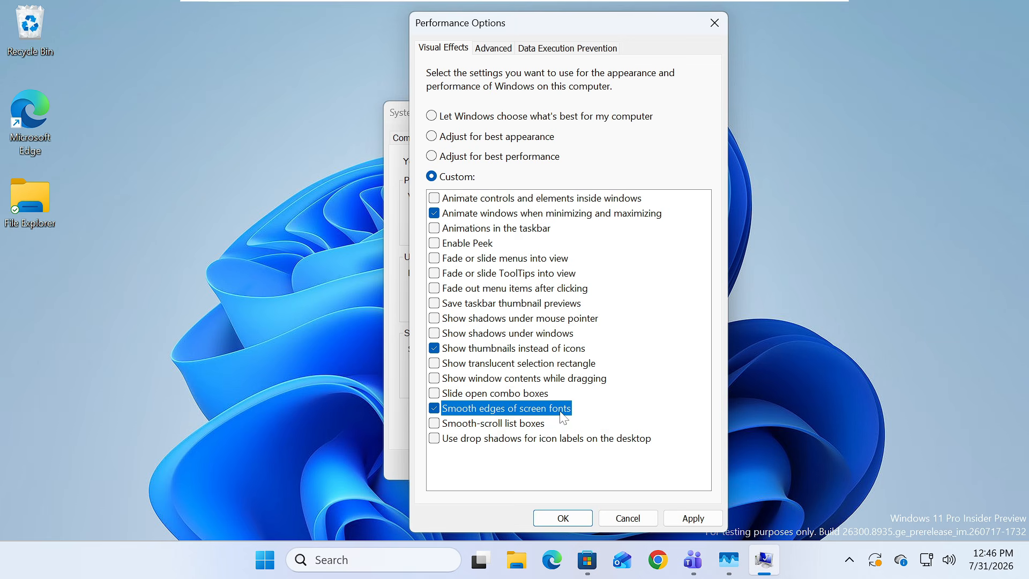
{"action": "left_click", "coordinate": [692, 517]}
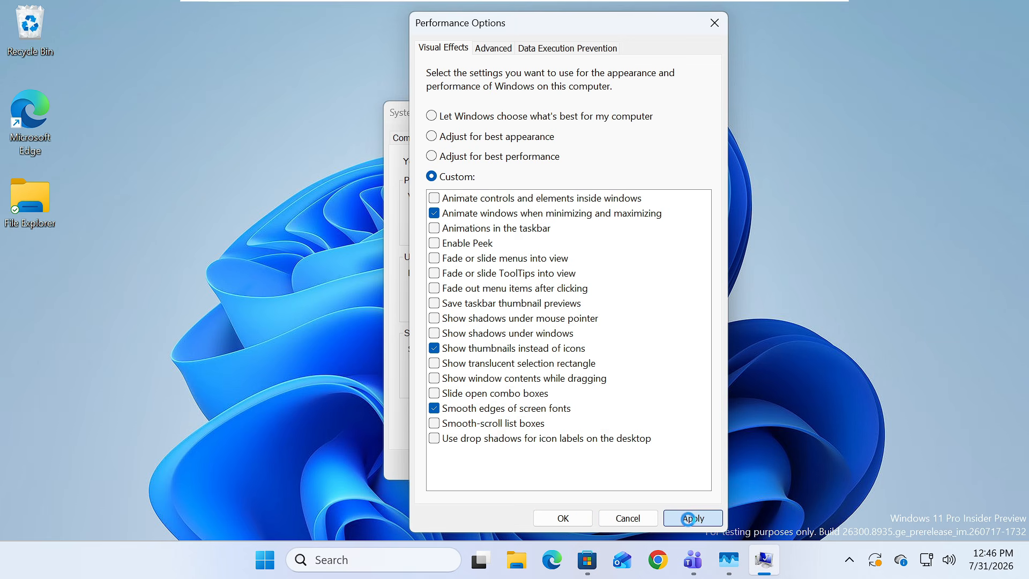
{"action": "left_click", "coordinate": [567, 513]}
{"action": "key", "text": "Return"}
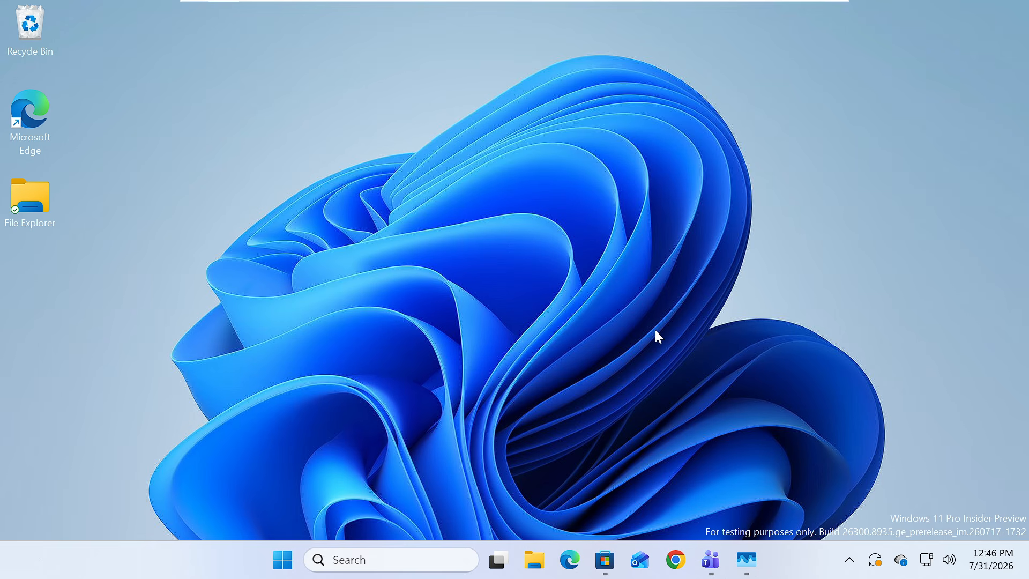
Step: Open Task Manager and review the processes sorted by memory, checking which apps such as Microsoft Teams use the most
{"action": "left_click", "coordinate": [746, 560]}
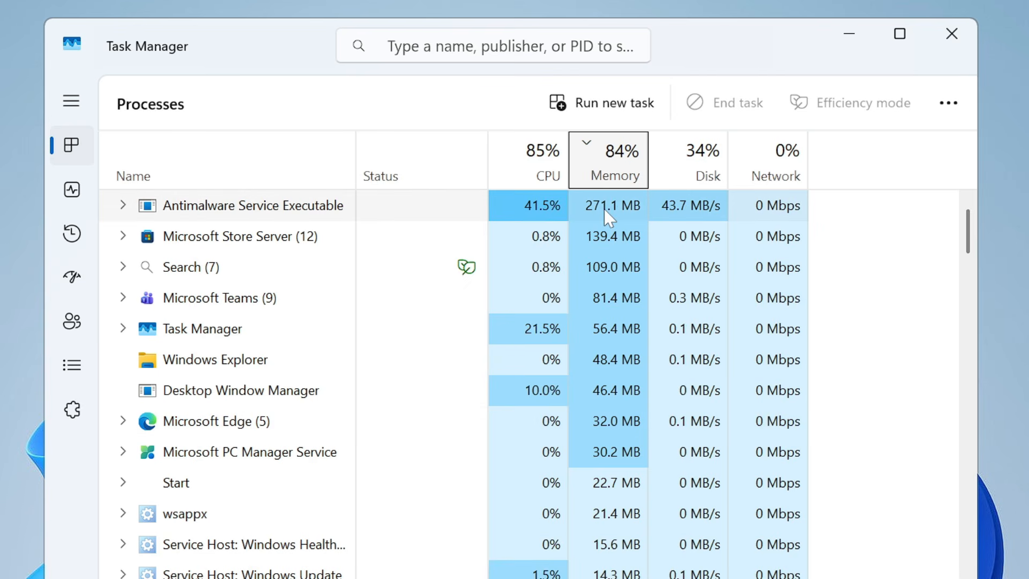
{"action": "left_click", "coordinate": [209, 268]}
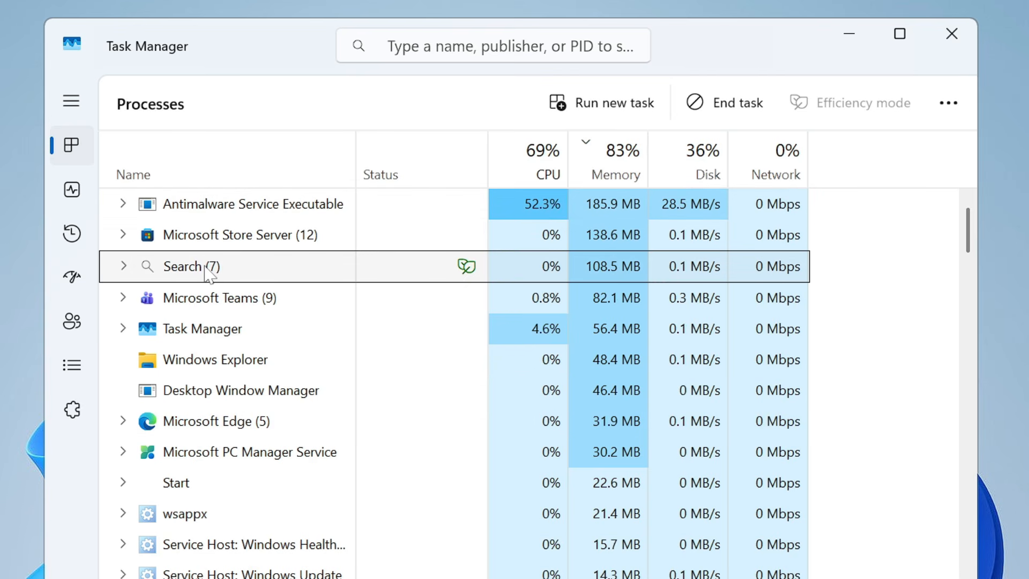
{"action": "left_click", "coordinate": [230, 328]}
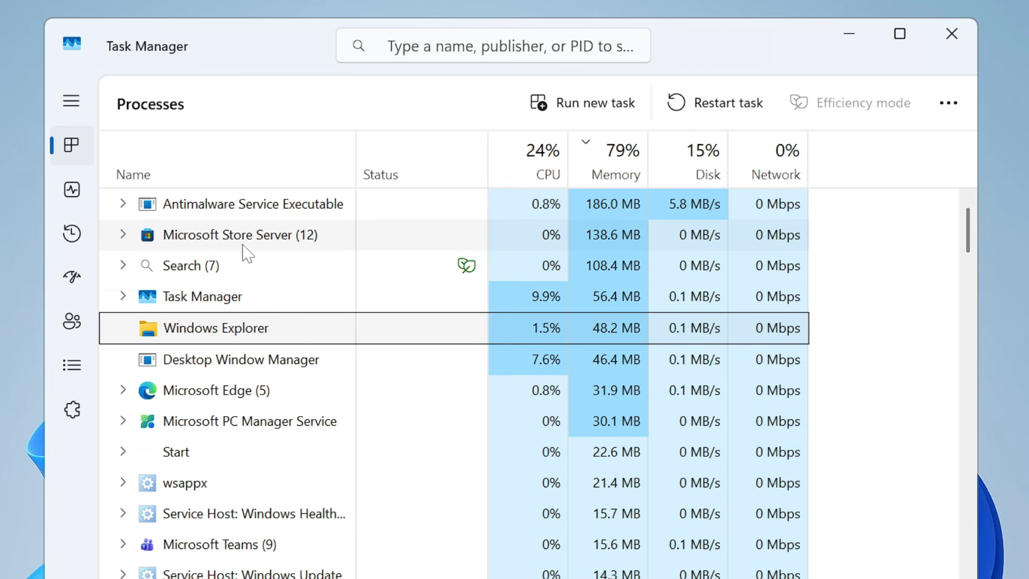
{"action": "scroll", "coordinate": [247, 448], "scroll_direction": "down", "scroll_amount": 5}
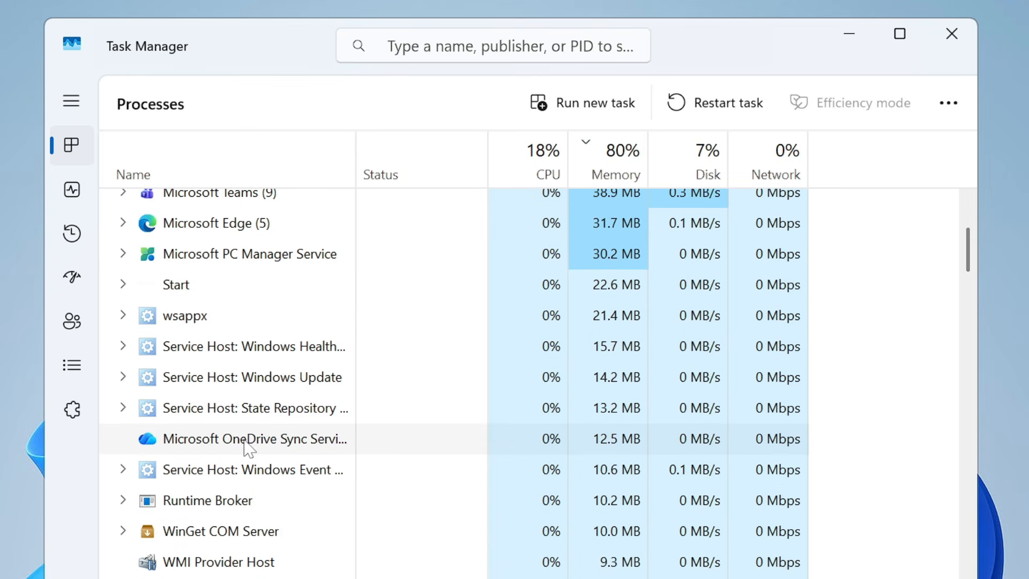
{"action": "scroll", "coordinate": [247, 448], "scroll_direction": "down", "scroll_amount": 1}
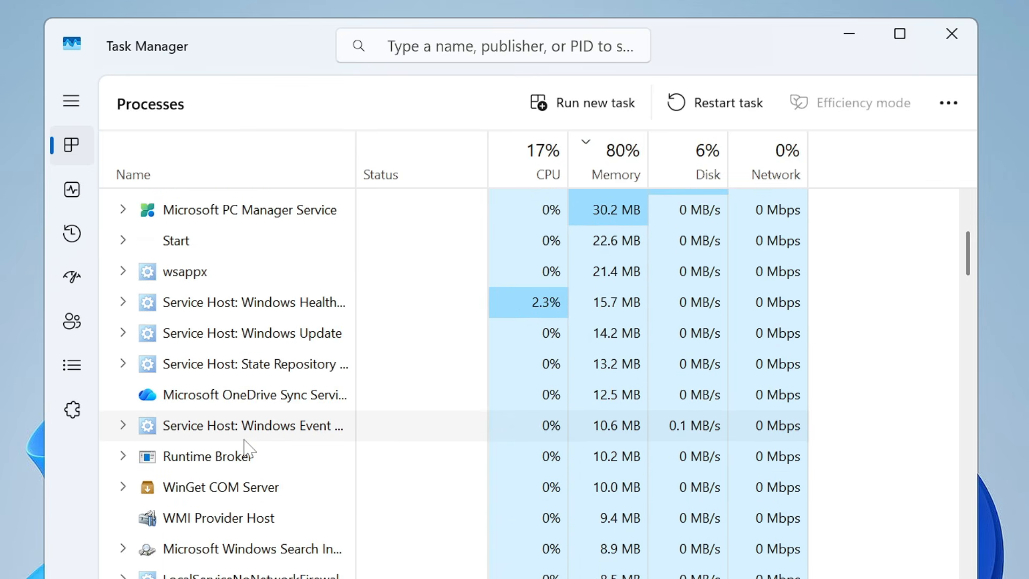
{"action": "scroll", "coordinate": [247, 448], "scroll_direction": "up", "scroll_amount": 5}
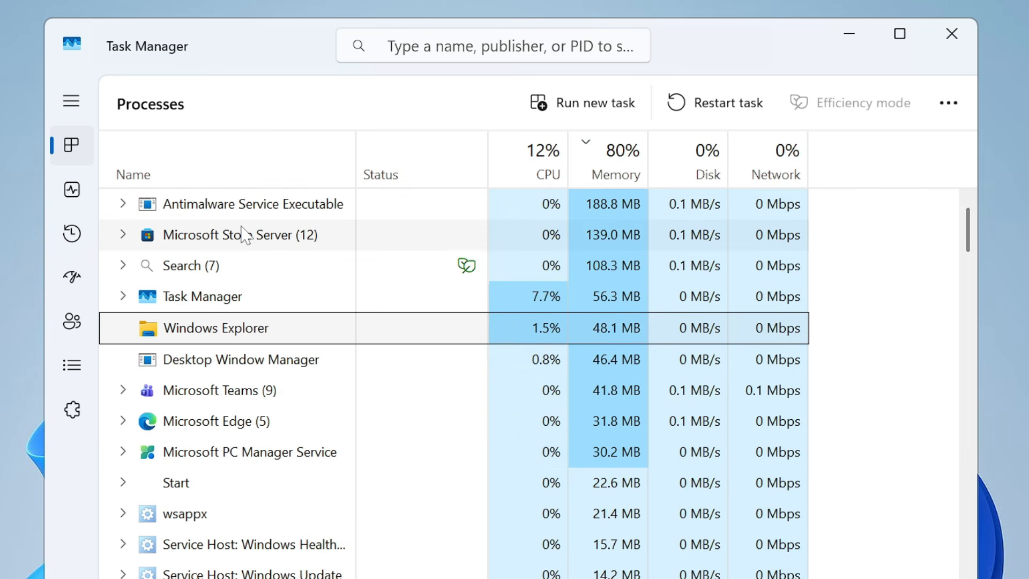
{"action": "left_click", "coordinate": [225, 394]}
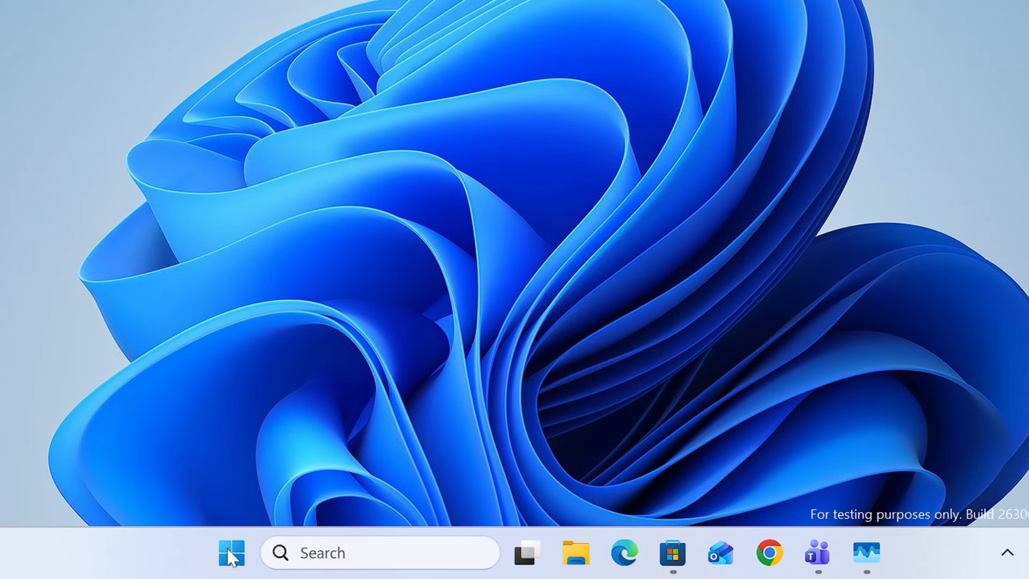
Step: Open Windows Settings and go to the list of installed apps
{"action": "right_click", "coordinate": [230, 558]}
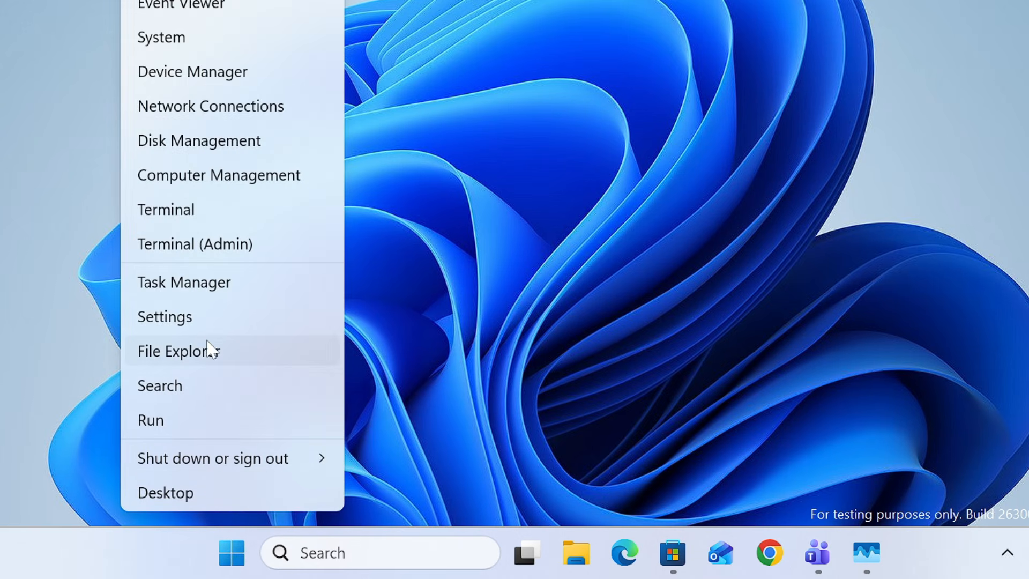
{"action": "left_click", "coordinate": [208, 322]}
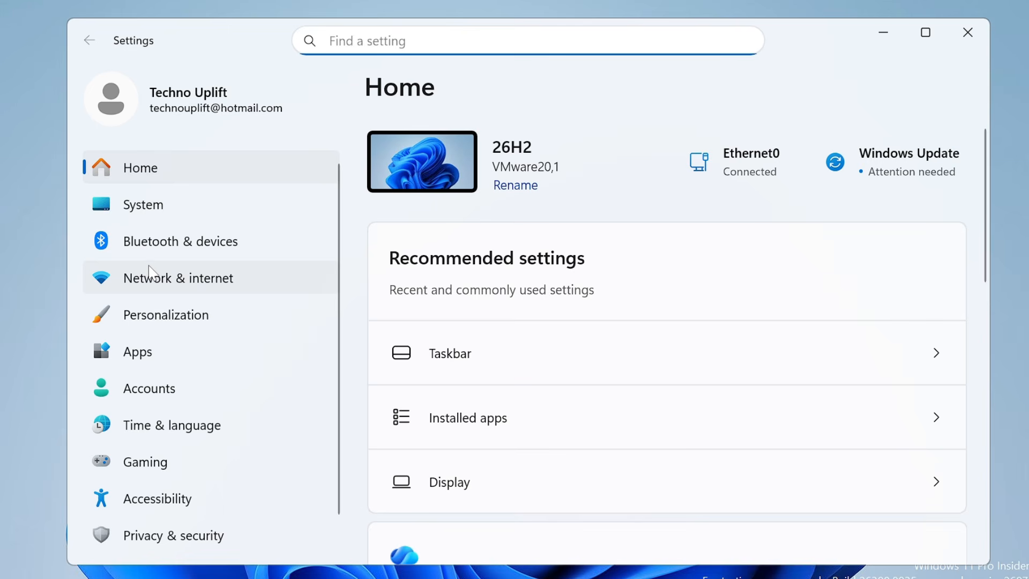
{"action": "left_click", "coordinate": [150, 356]}
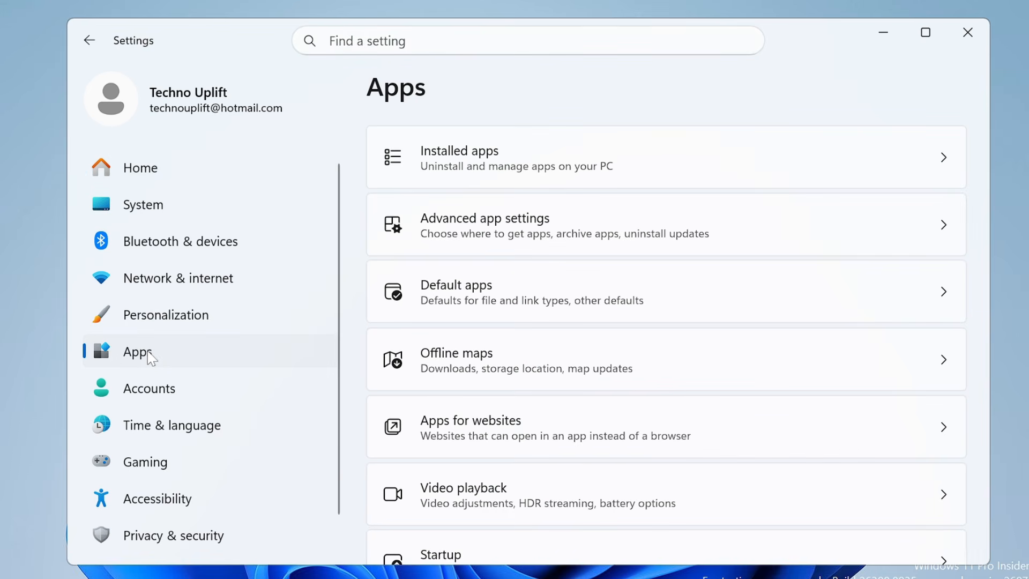
{"action": "left_click", "coordinate": [488, 166]}
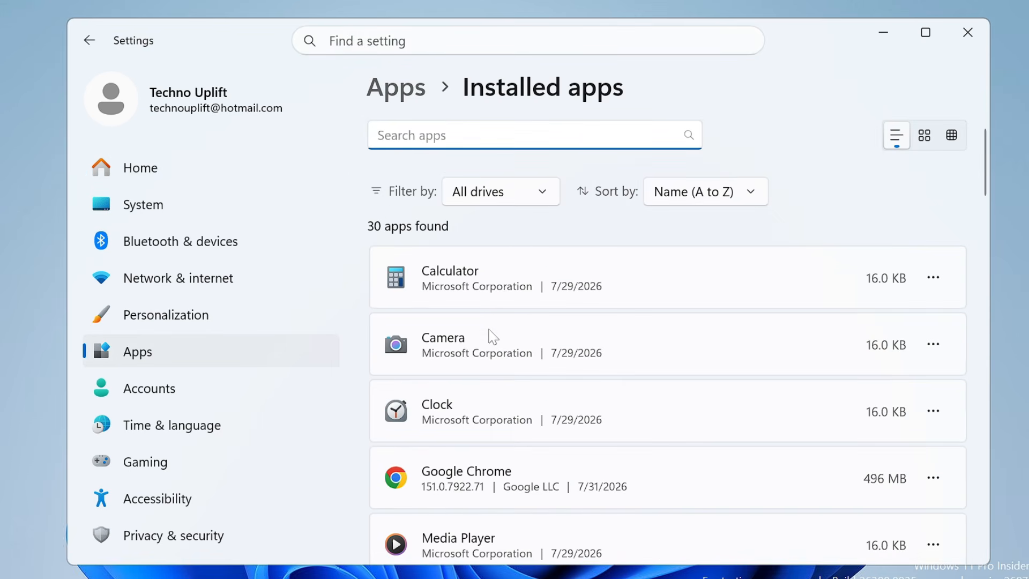
Step: Find Microsoft Teams among the installed apps and uninstall it
{"action": "scroll", "coordinate": [493, 337], "scroll_direction": "down", "scroll_amount": 5}
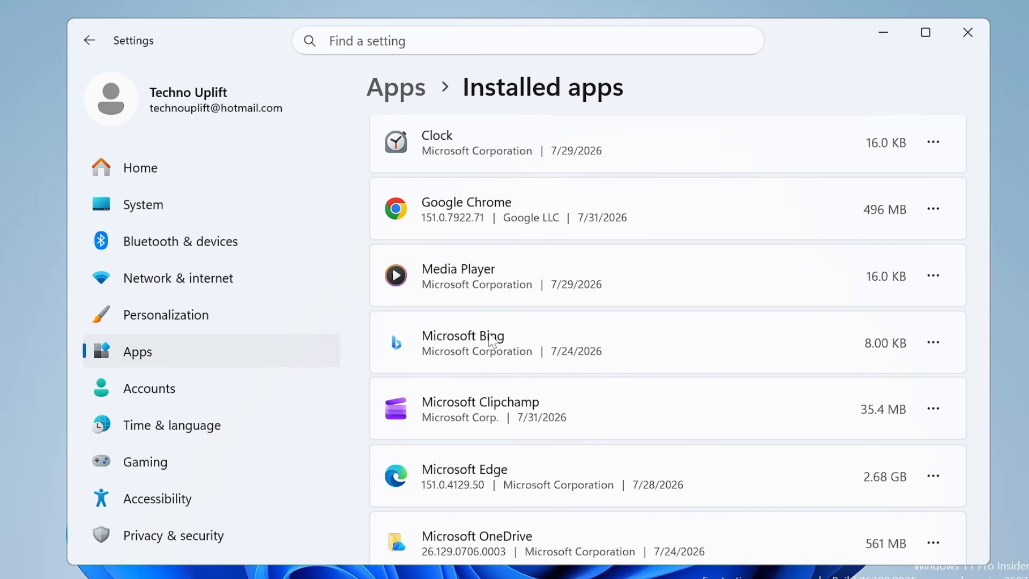
{"action": "scroll", "coordinate": [492, 340], "scroll_direction": "down", "scroll_amount": 3}
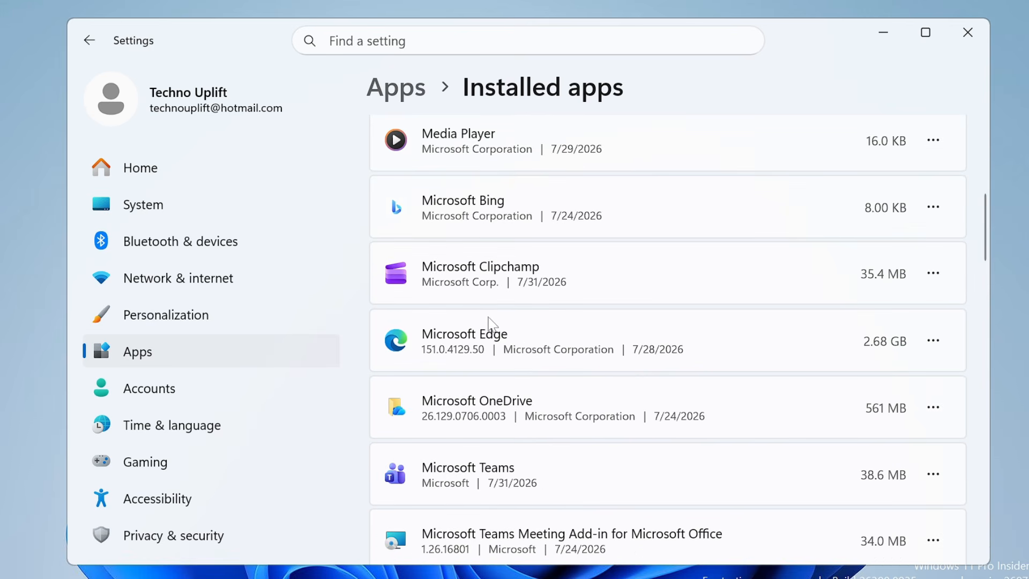
{"action": "scroll", "coordinate": [489, 335], "scroll_direction": "down", "scroll_amount": 3}
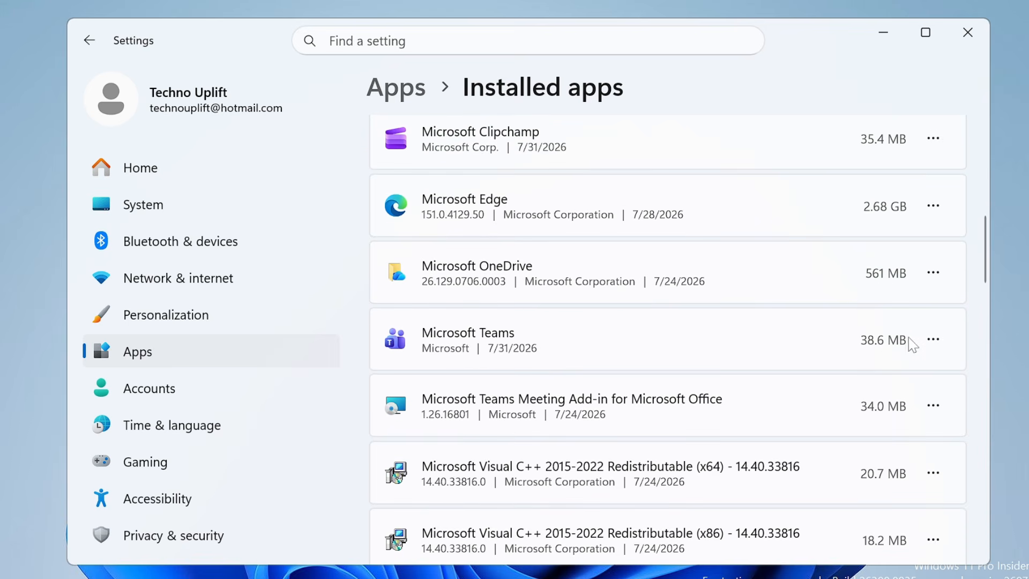
{"action": "left_click", "coordinate": [933, 341]}
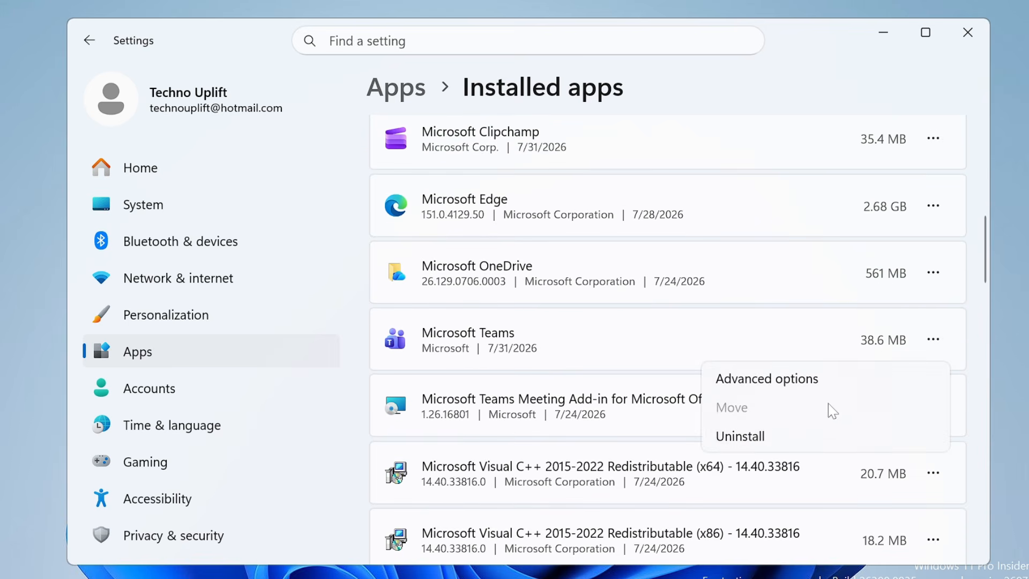
{"action": "left_click", "coordinate": [729, 435]}
{"action": "left_click", "coordinate": [882, 447]}
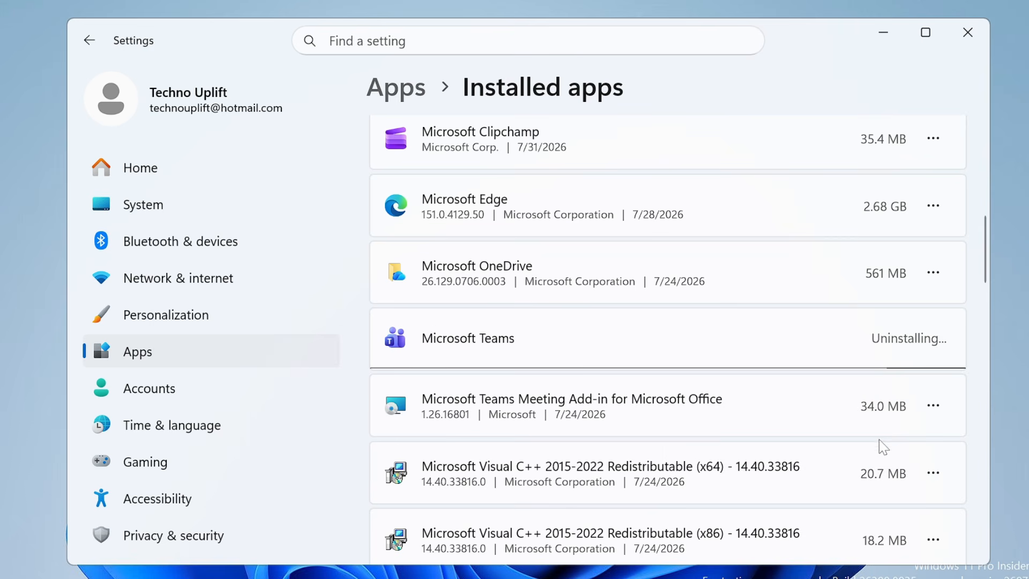
Step: Uninstall Microsoft Clipchamp from the installed apps, leaving Microsoft OneDrive installed
{"action": "scroll", "coordinate": [690, 366], "scroll_direction": "up", "scroll_amount": 1}
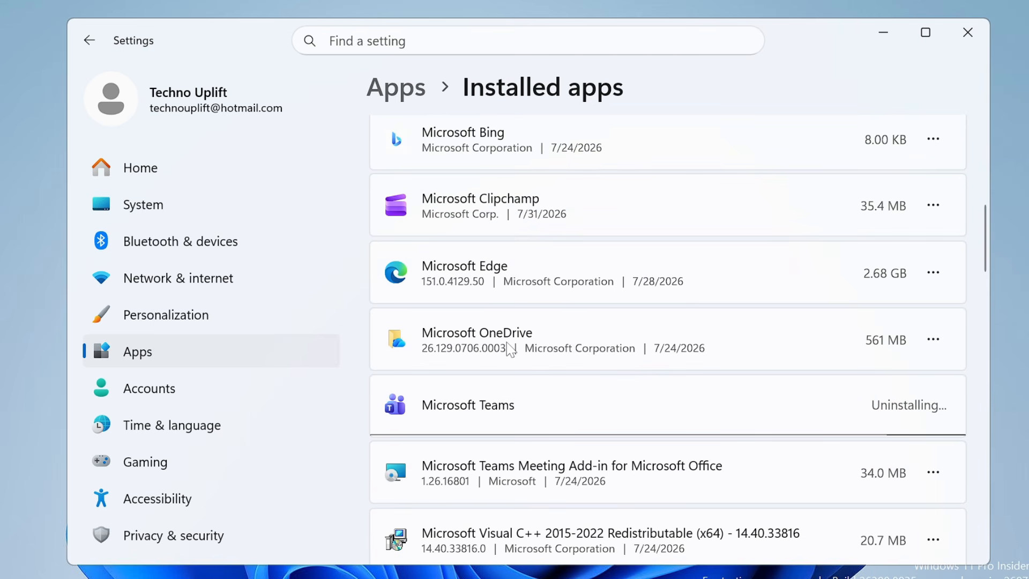
{"action": "left_click", "coordinate": [933, 346]}
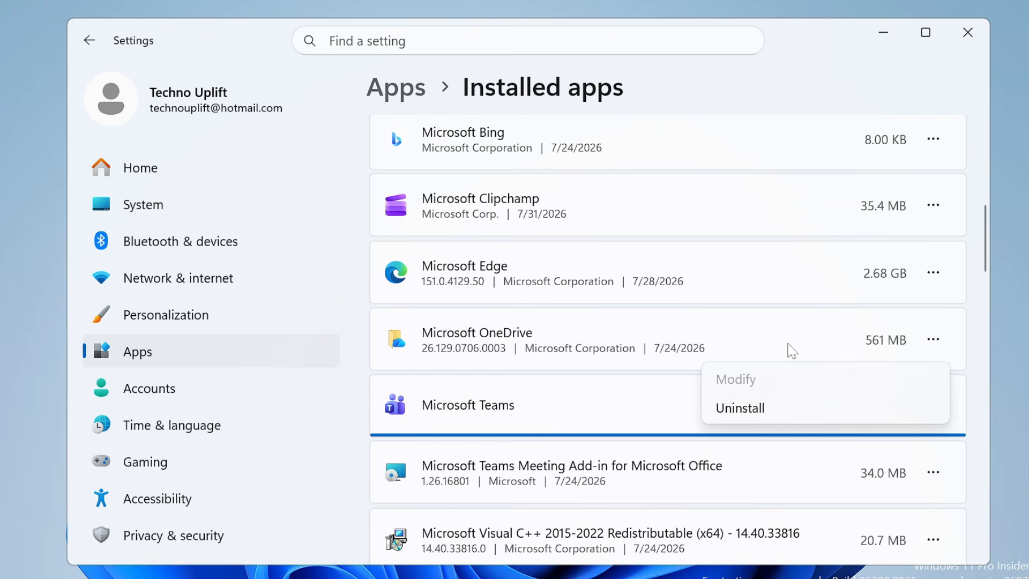
{"action": "left_click", "coordinate": [935, 205]}
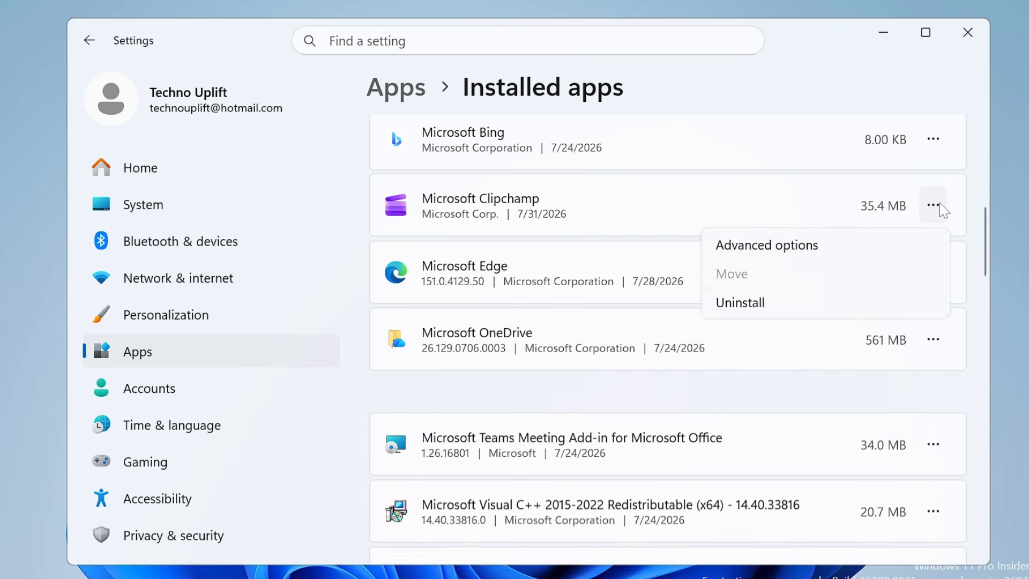
{"action": "left_click", "coordinate": [781, 311]}
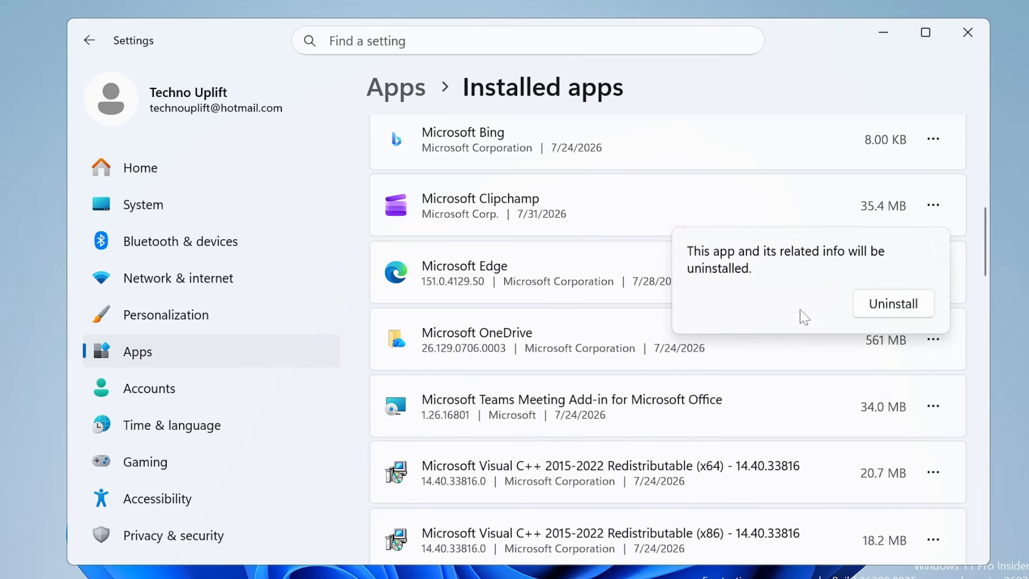
{"action": "left_click", "coordinate": [891, 301]}
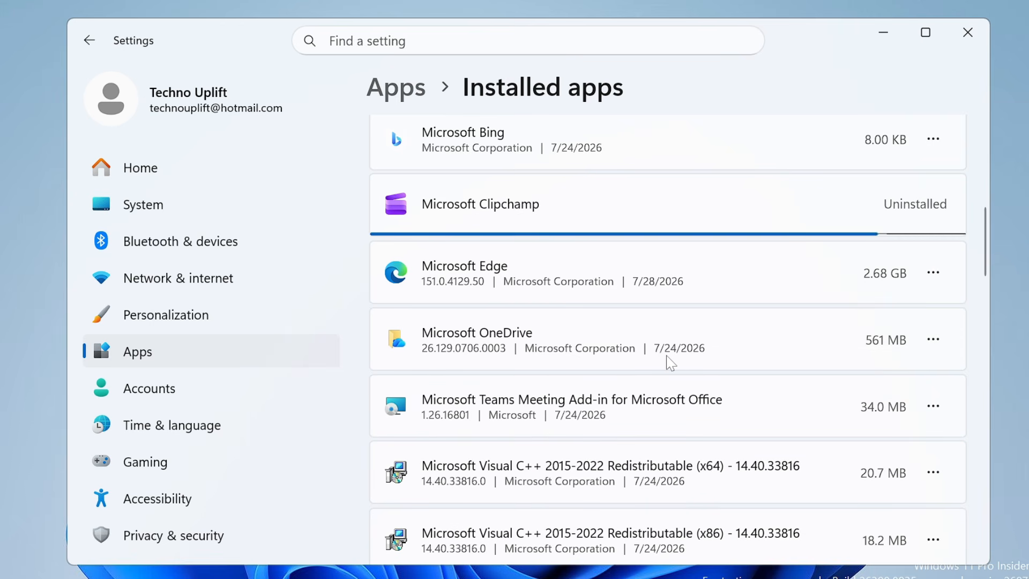
Step: Review the rest of the installed apps for other unneeded programs and close Settings
{"action": "scroll", "coordinate": [654, 356], "scroll_direction": "down", "scroll_amount": 5}
{"action": "scroll", "coordinate": [648, 352], "scroll_direction": "down", "scroll_amount": 6}
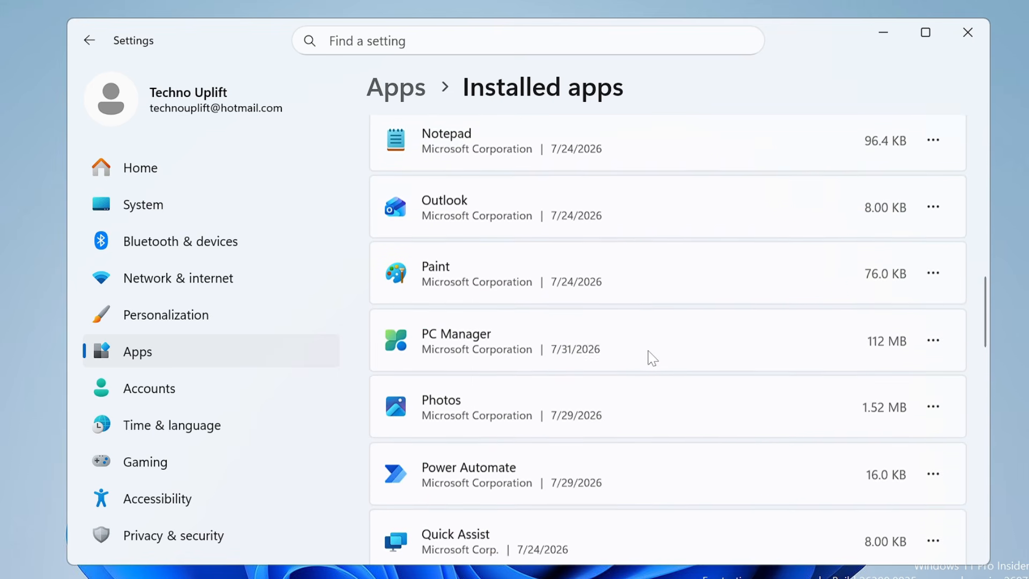
{"action": "scroll", "coordinate": [648, 352], "scroll_direction": "down", "scroll_amount": 7}
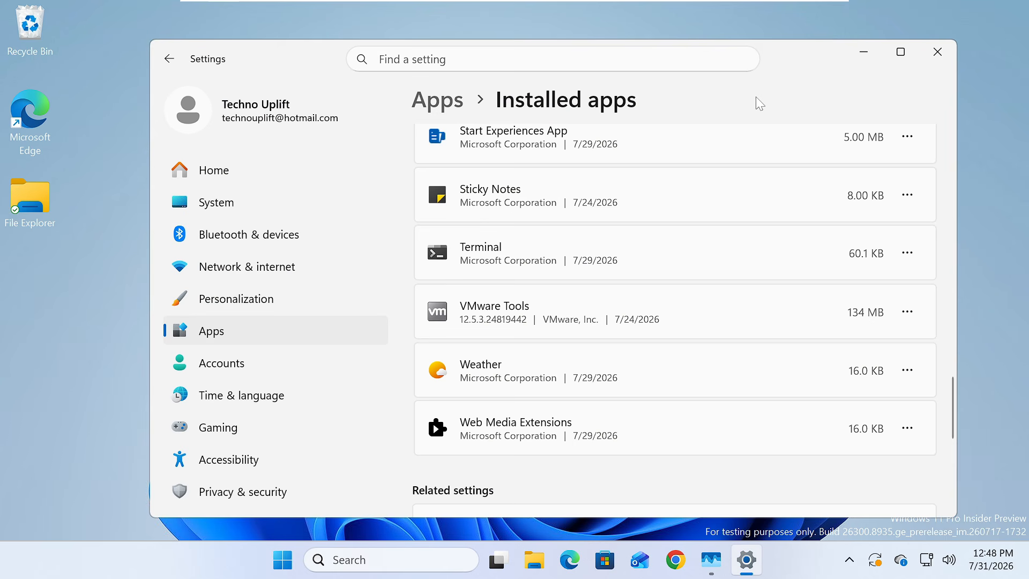
{"action": "left_click", "coordinate": [936, 52]}
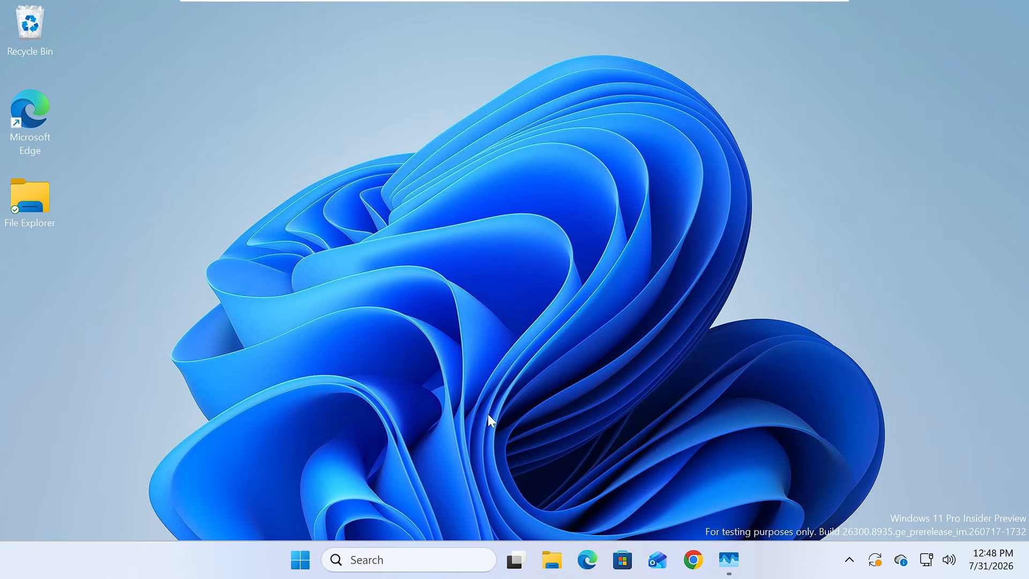
Step: Open the Services console from Windows search and locate the SysMain service in the list
{"action": "left_click", "coordinate": [423, 560]}
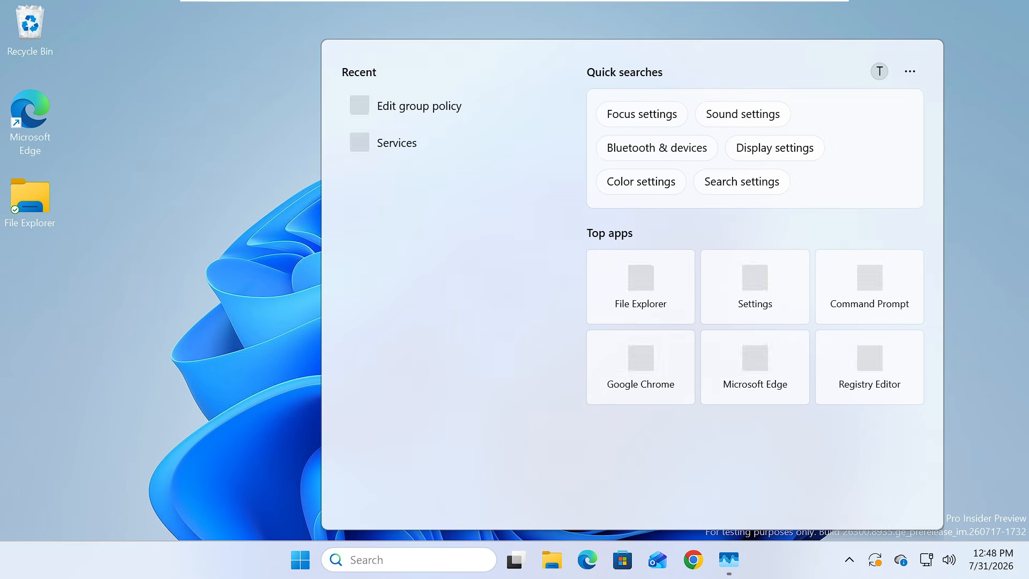
{"action": "type", "text": "services"}
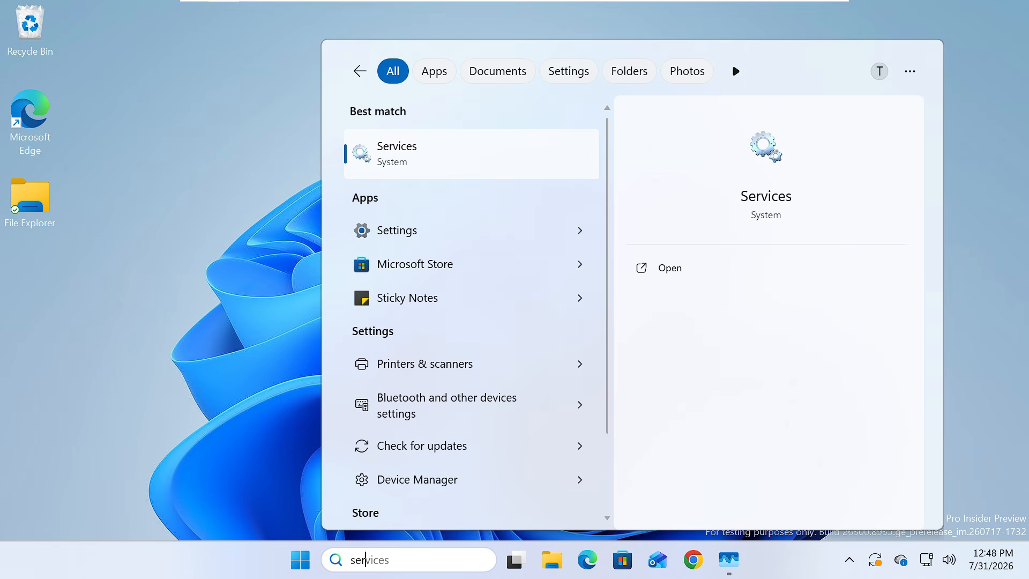
{"action": "key", "text": "Return"}
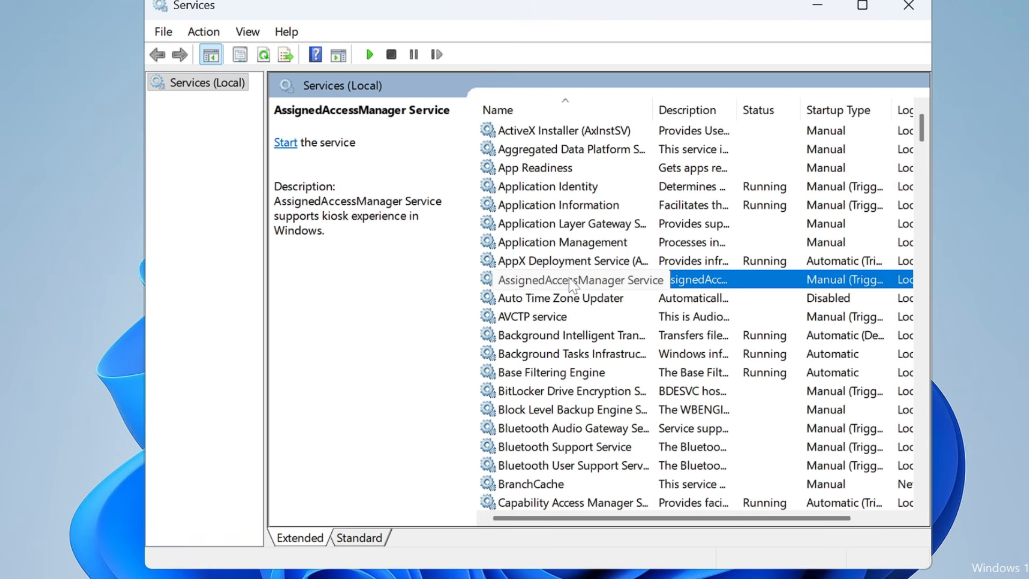
{"action": "key", "text": "s"}
{"action": "key", "text": "Down"}
{"action": "key", "text": "Down"}
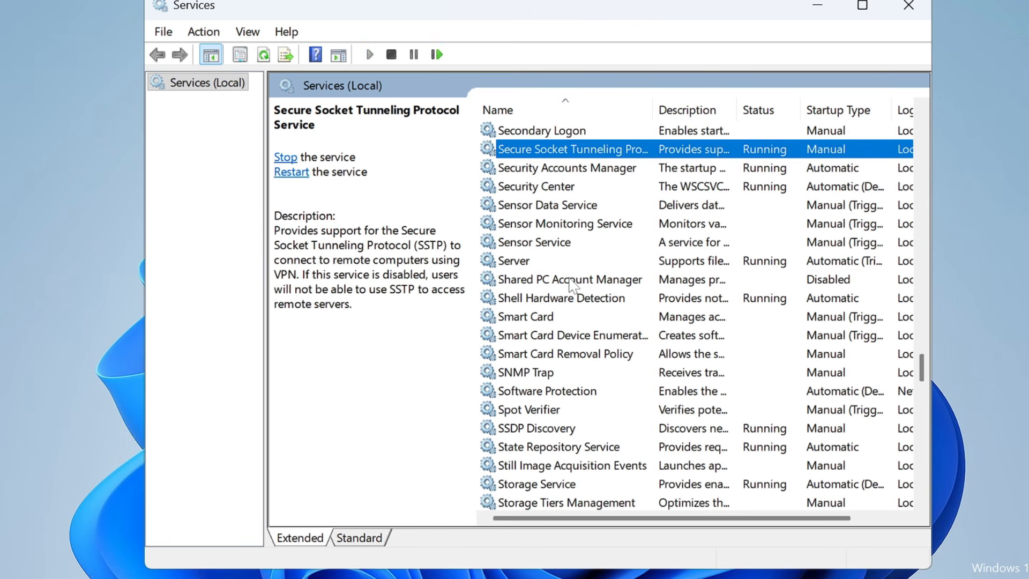
{"action": "key", "text": "Down"}
{"action": "key", "text": "Down"}
{"action": "key", "text": "Down"}
{"action": "key", "text": "Down"}
{"action": "key", "text": "Down"}
{"action": "key", "text": "Down"}
{"action": "key", "text": "Down"}
{"action": "key", "text": "Down"}
{"action": "key", "text": "Down"}
{"action": "key", "text": "Down"}
{"action": "key", "text": "Down"}
{"action": "key", "text": "Down"}
{"action": "key", "text": "Down"}
{"action": "key", "text": "Down"}
{"action": "key", "text": "Down"}
{"action": "key", "text": "Down"}
{"action": "key", "text": "Down"}
{"action": "key", "text": "Down"}
{"action": "key", "text": "Down"}
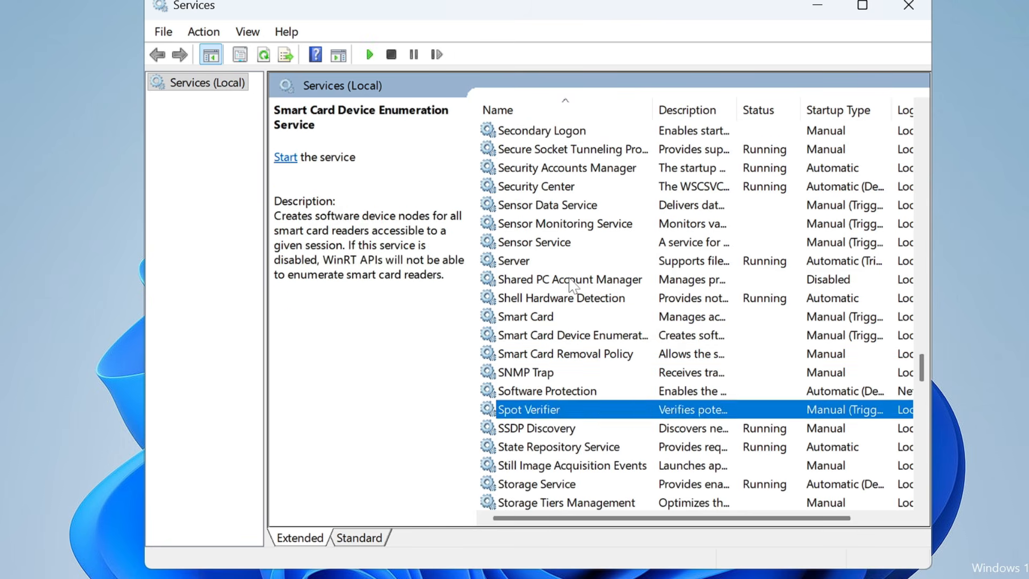
{"action": "key", "text": "Down"}
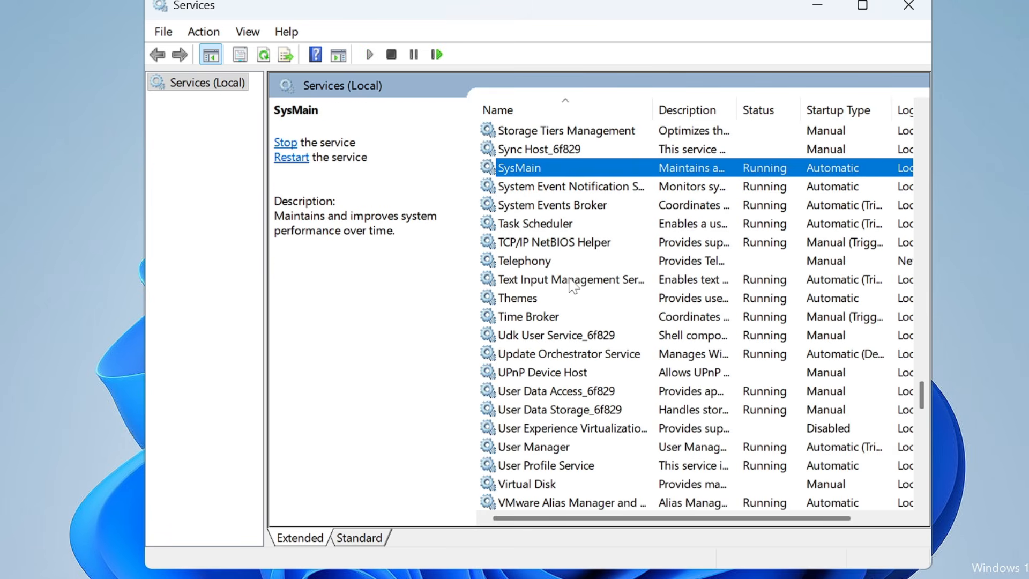
{"action": "scroll", "coordinate": [546, 219], "scroll_direction": "up", "scroll_amount": 1}
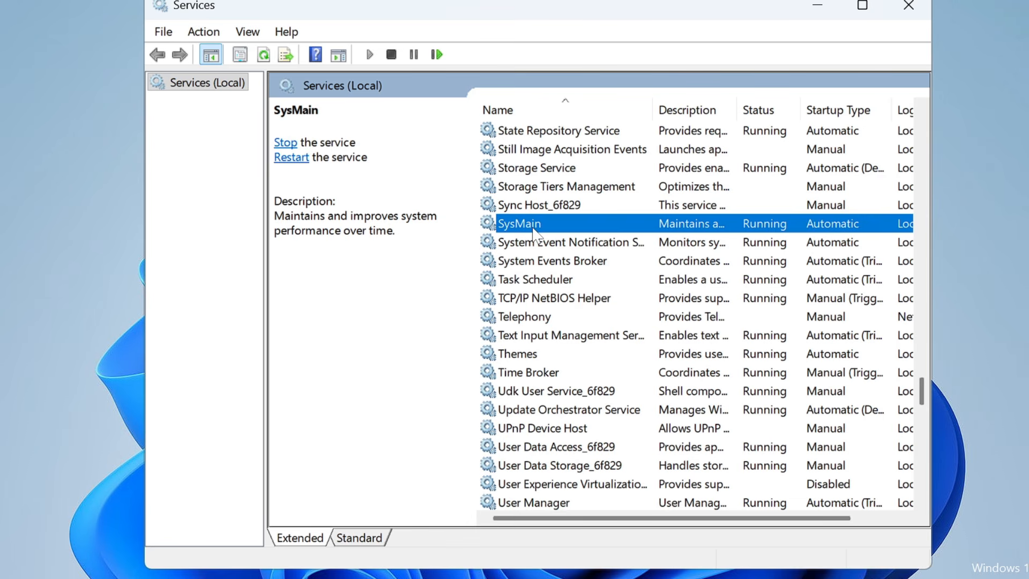
Step: Set the SysMain service's startup type to Disabled, stop the service and apply the change
{"action": "double_click", "coordinate": [534, 234]}
{"action": "left_click", "coordinate": [518, 271]}
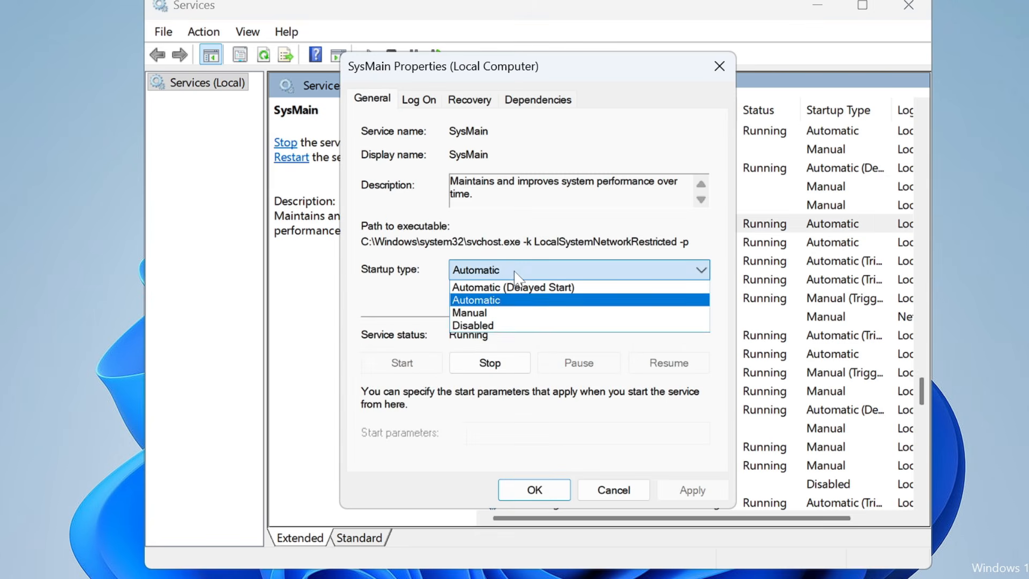
{"action": "left_click", "coordinate": [498, 326]}
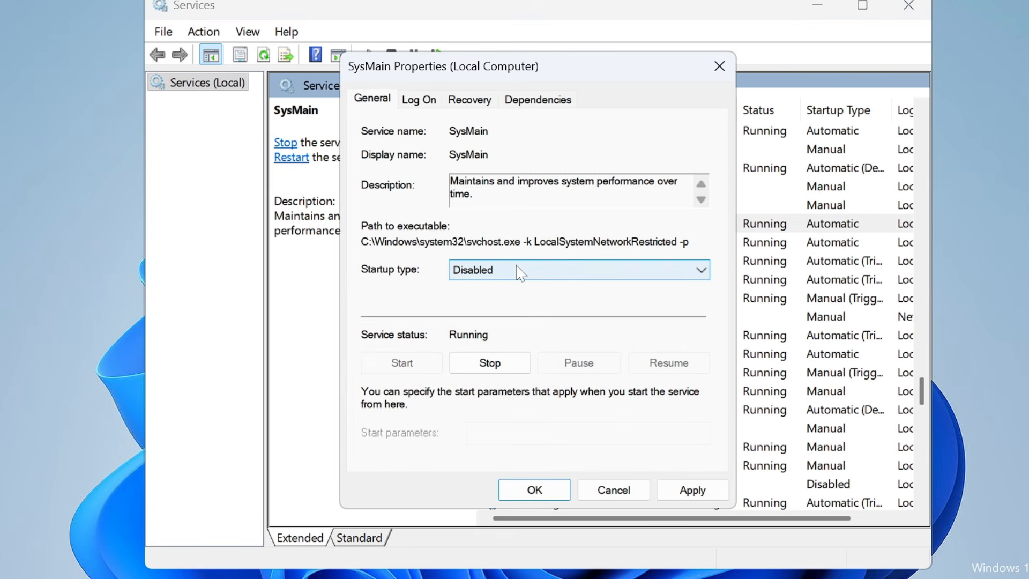
{"action": "left_click", "coordinate": [488, 363]}
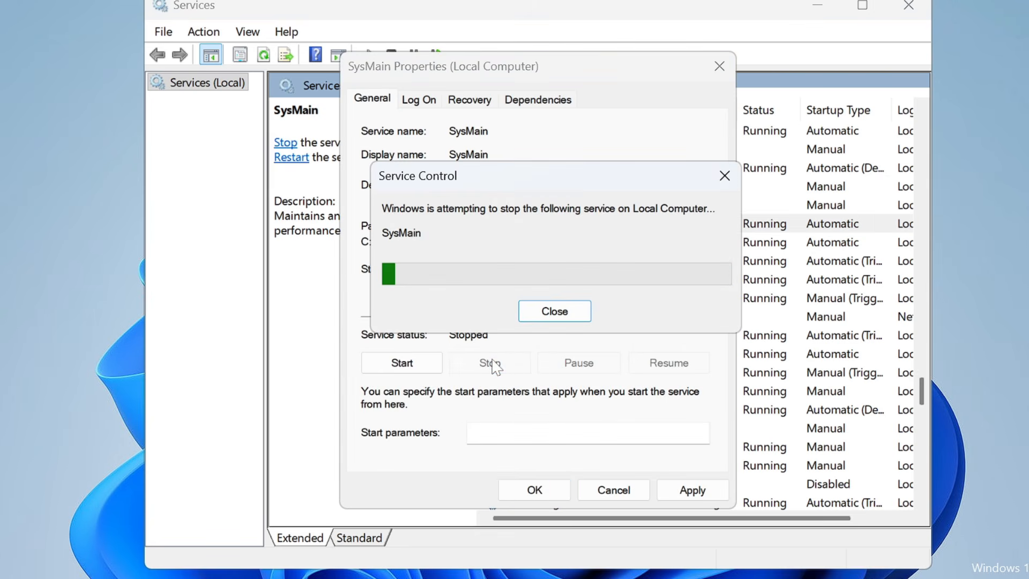
{"action": "left_click", "coordinate": [692, 489]}
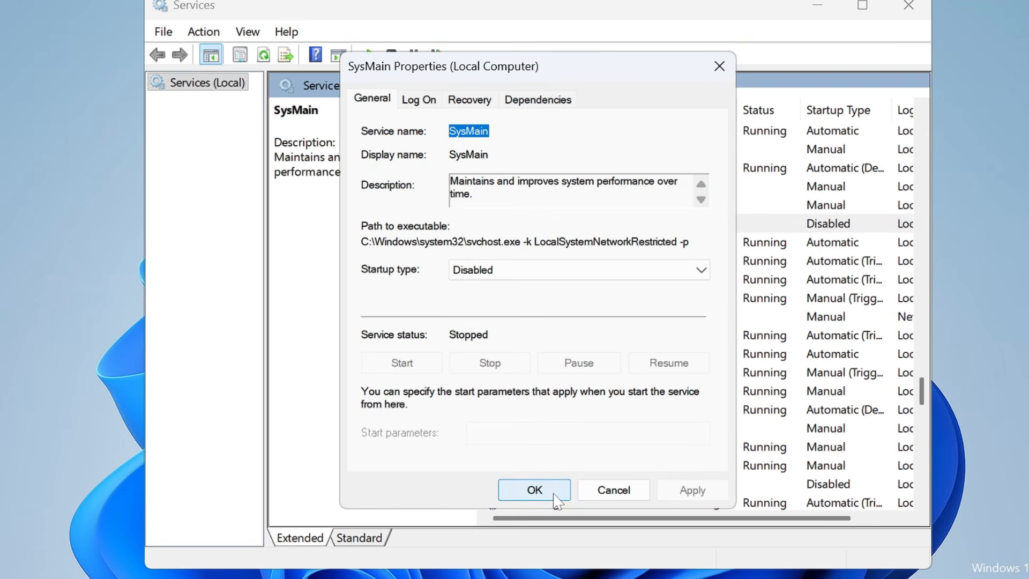
Step: Confirm the SysMain service's settings and close its properties dialog
{"action": "left_click", "coordinate": [553, 490]}
{"action": "left_click", "coordinate": [777, 578]}
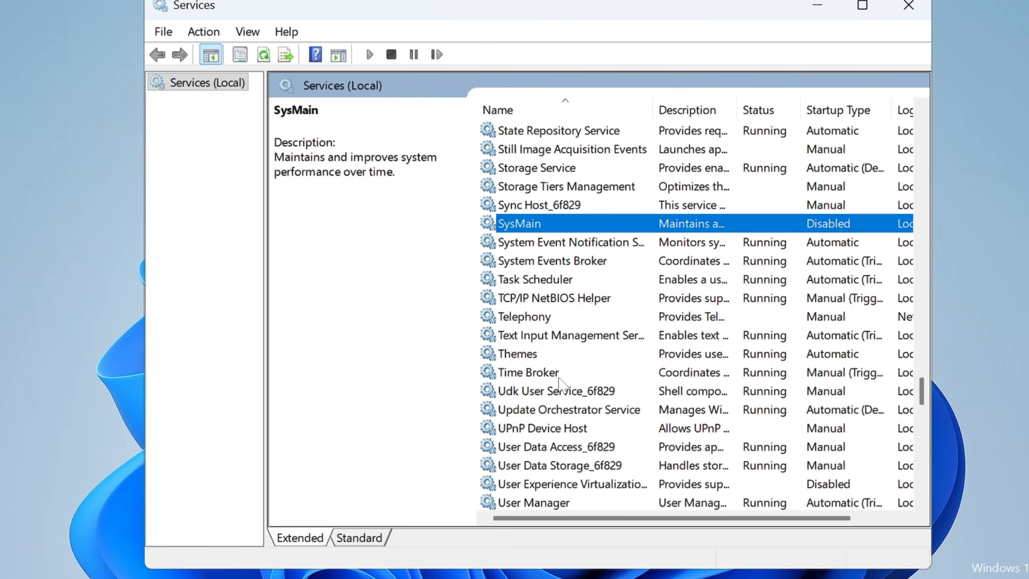
{"action": "key", "text": "super+s"}
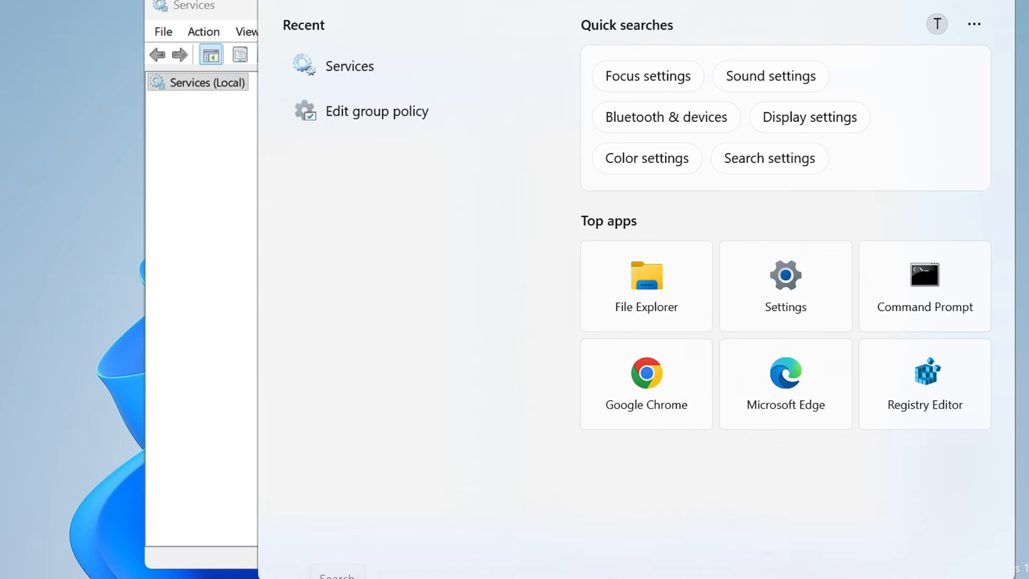
{"action": "left_click", "coordinate": [179, 443]}
Step: Locate and select the Windows Search service in the services list
{"action": "left_click", "coordinate": [586, 298]}
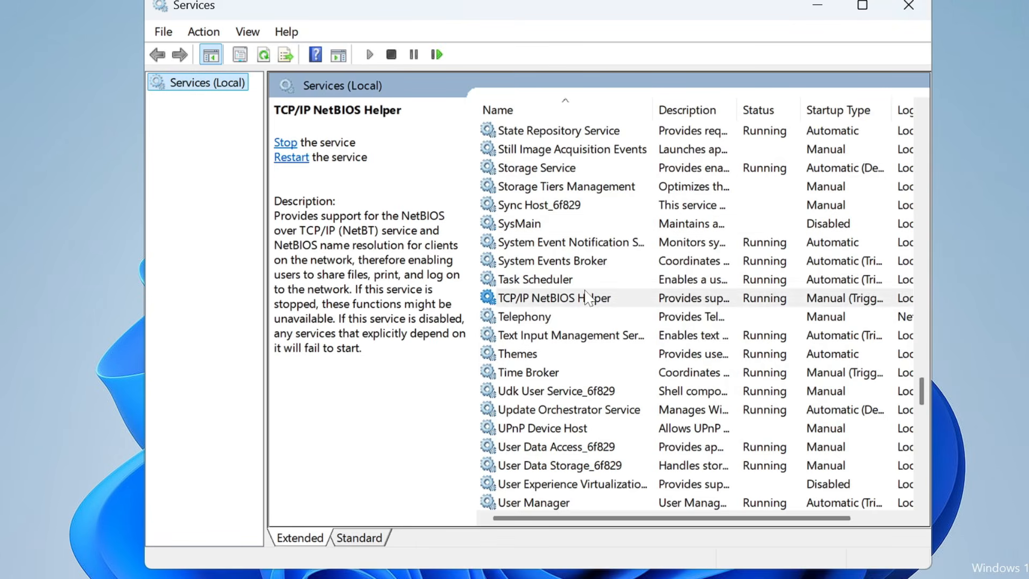
{"action": "key", "text": "w"}
{"action": "key", "text": "w"}
{"action": "key", "text": "w"}
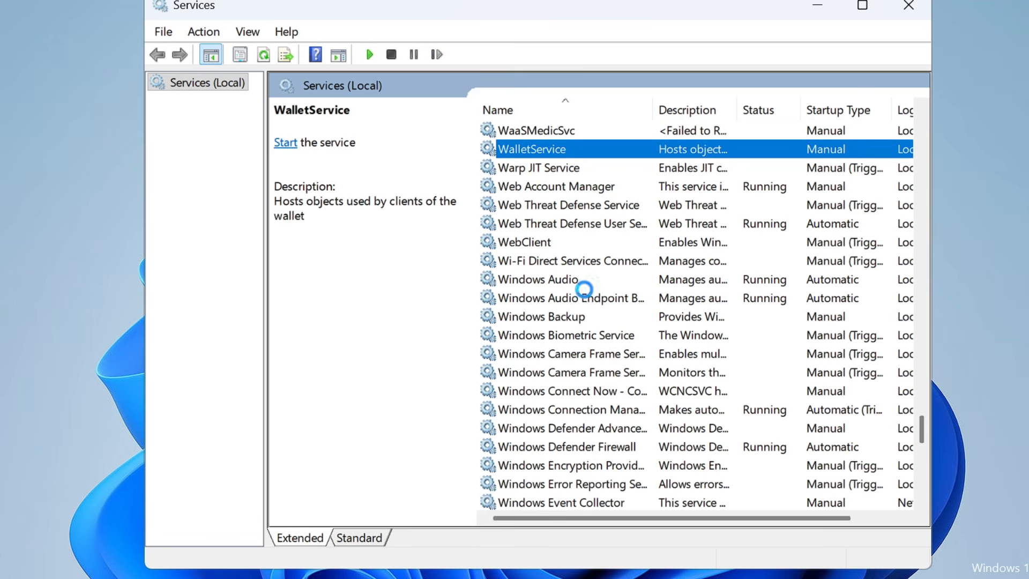
{"action": "key", "text": "w"}
{"action": "key", "text": "w"}
{"action": "key", "text": "w"}
{"action": "key", "text": "w"}
{"action": "key", "text": "w"}
{"action": "key", "text": "w"}
{"action": "left_click", "coordinate": [597, 373]}
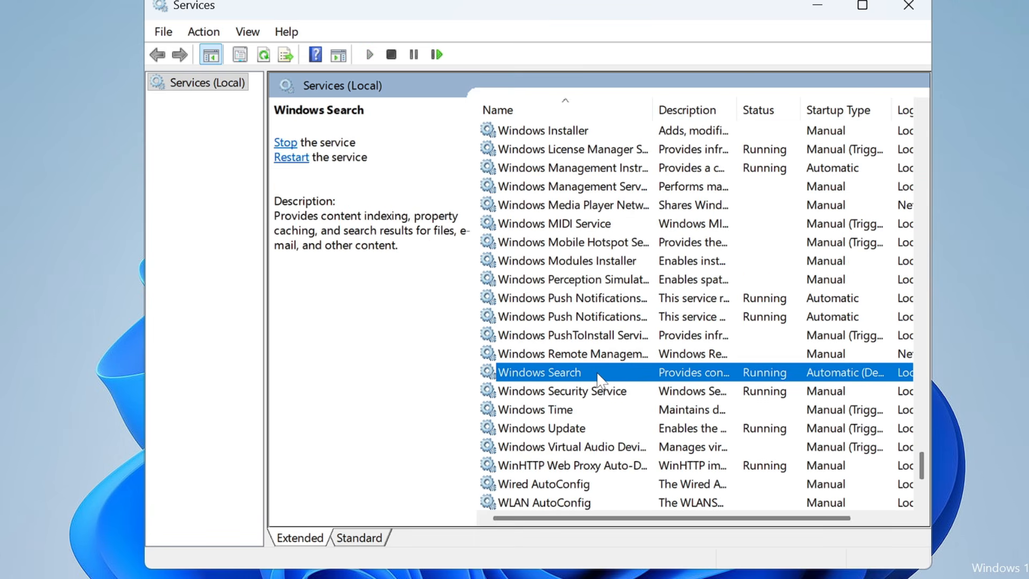
Step: Set the Windows Search service's startup type to Disabled, stop the service and confirm the change
{"action": "double_click", "coordinate": [599, 378]}
{"action": "left_click", "coordinate": [536, 274]}
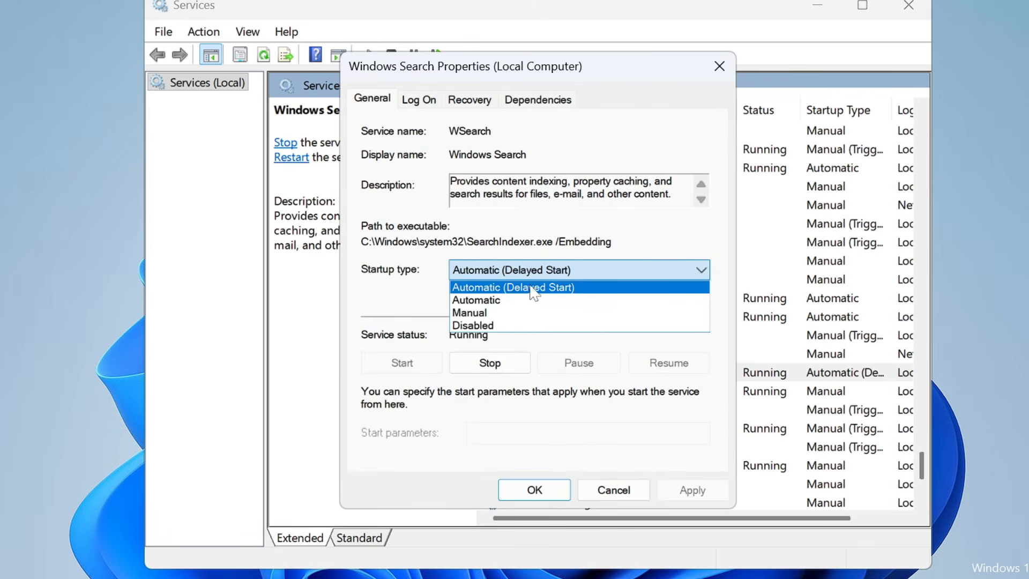
{"action": "left_click", "coordinate": [505, 325]}
{"action": "left_click", "coordinate": [507, 363]}
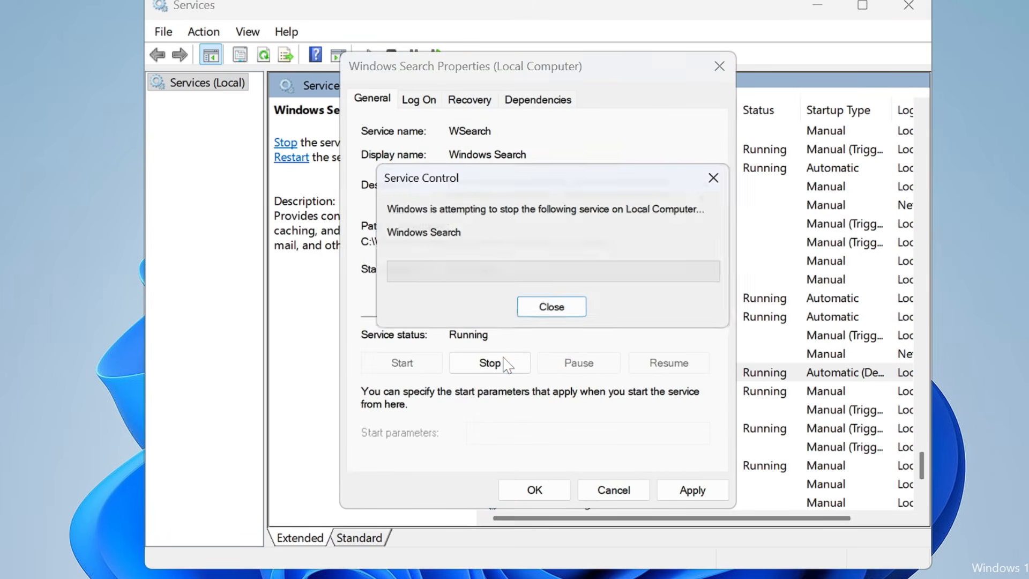
{"action": "left_click", "coordinate": [683, 493]}
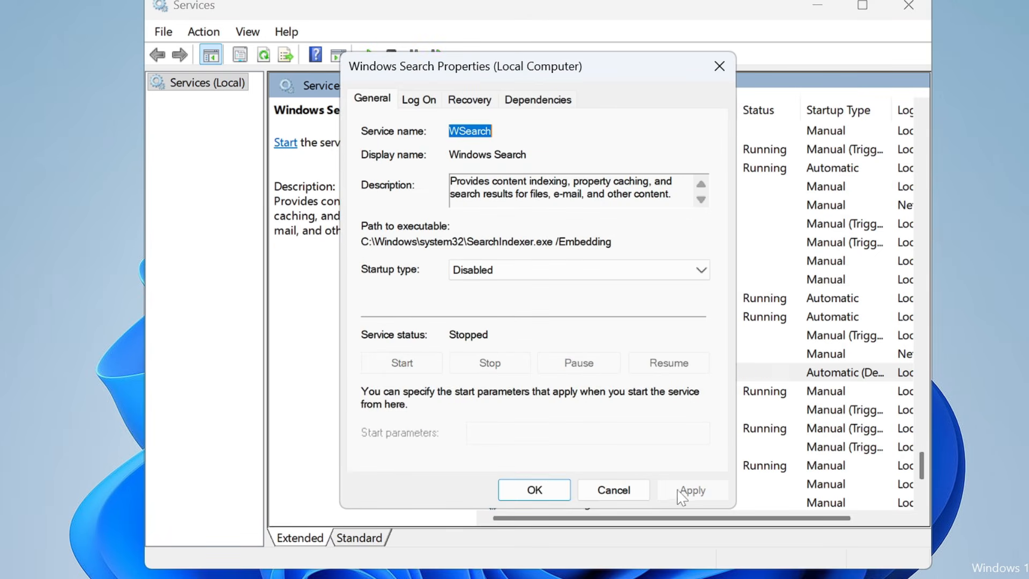
{"action": "left_click", "coordinate": [535, 489]}
Step: Locate and select the Connected User Experiences and Telemetry service in the services list
{"action": "left_click", "coordinate": [552, 390]}
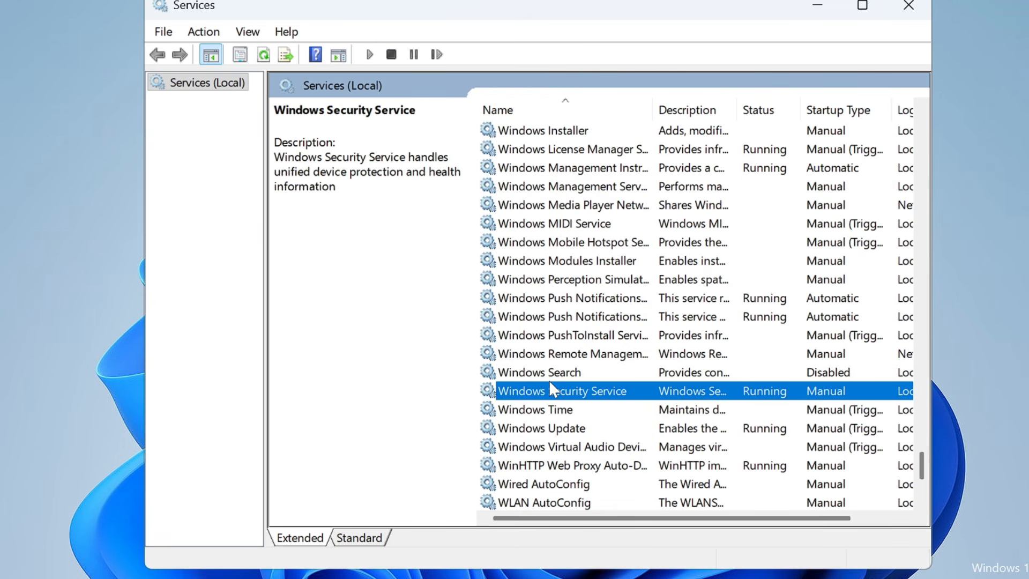
{"action": "key", "text": "c"}
{"action": "key", "text": "Down"}
{"action": "key", "text": "Down"}
{"action": "key", "text": "Down"}
{"action": "key", "text": "Down"}
{"action": "key", "text": "Down"}
{"action": "key", "text": "Down"}
{"action": "key", "text": "Down"}
{"action": "key", "text": "Down"}
{"action": "key", "text": "Down"}
{"action": "key", "text": "Down"}
{"action": "key", "text": "Down"}
{"action": "key", "text": "Down"}
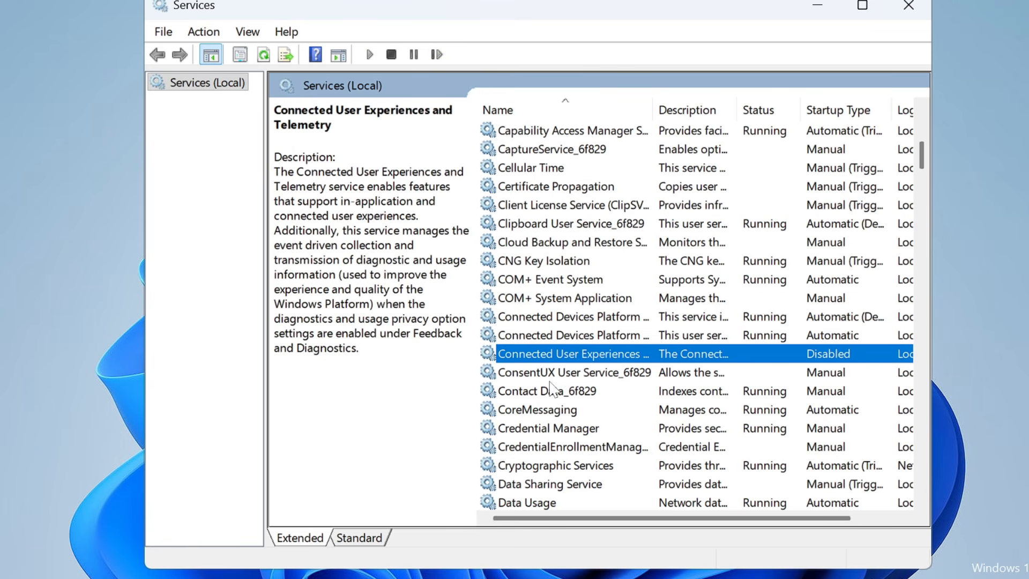
Step: Set the Connected User Experiences and Telemetry service's startup type to Disabled and confirm the change
{"action": "double_click", "coordinate": [609, 354]}
{"action": "left_click", "coordinate": [530, 271]}
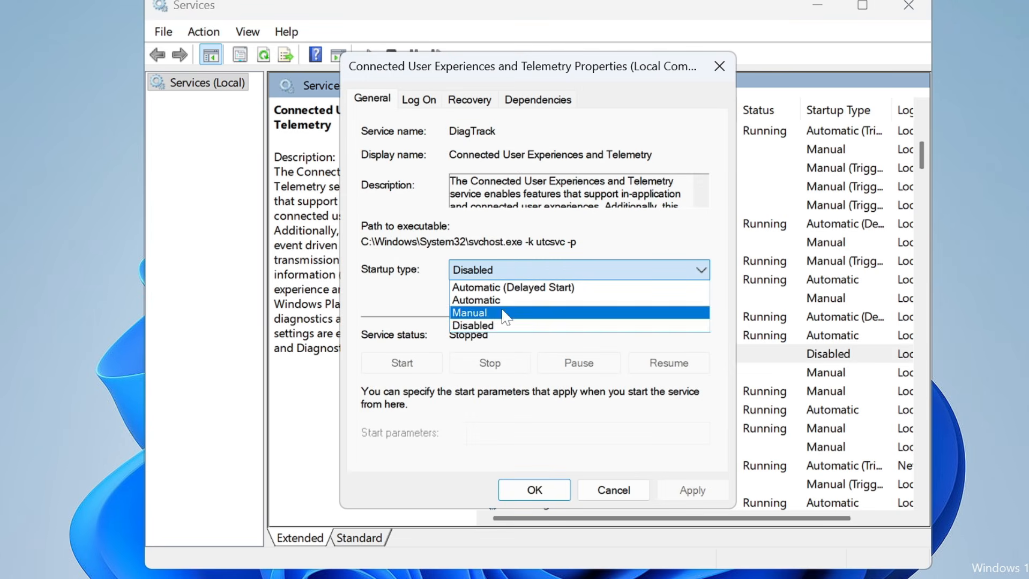
{"action": "left_click", "coordinate": [500, 325]}
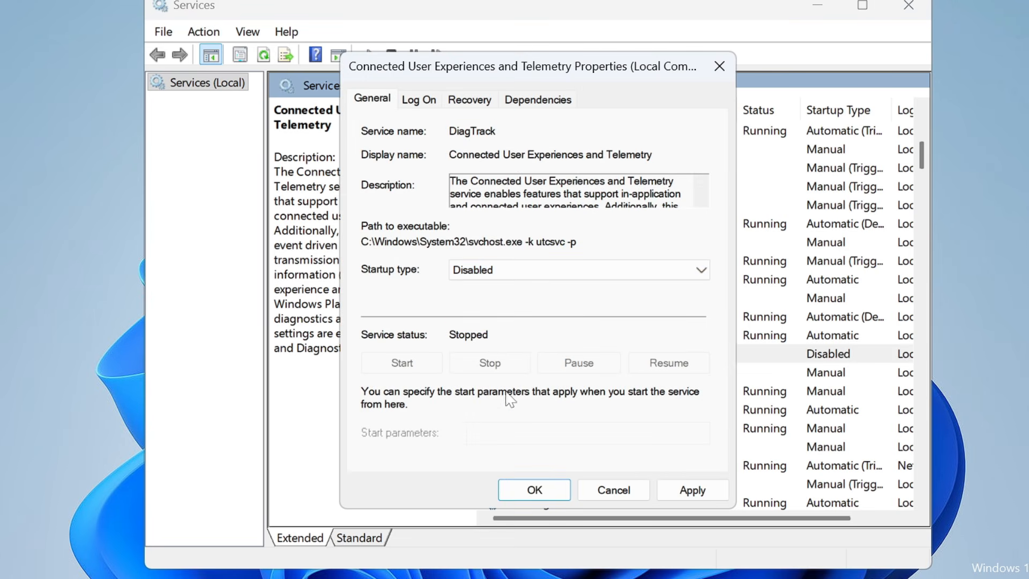
{"action": "left_click", "coordinate": [692, 490]}
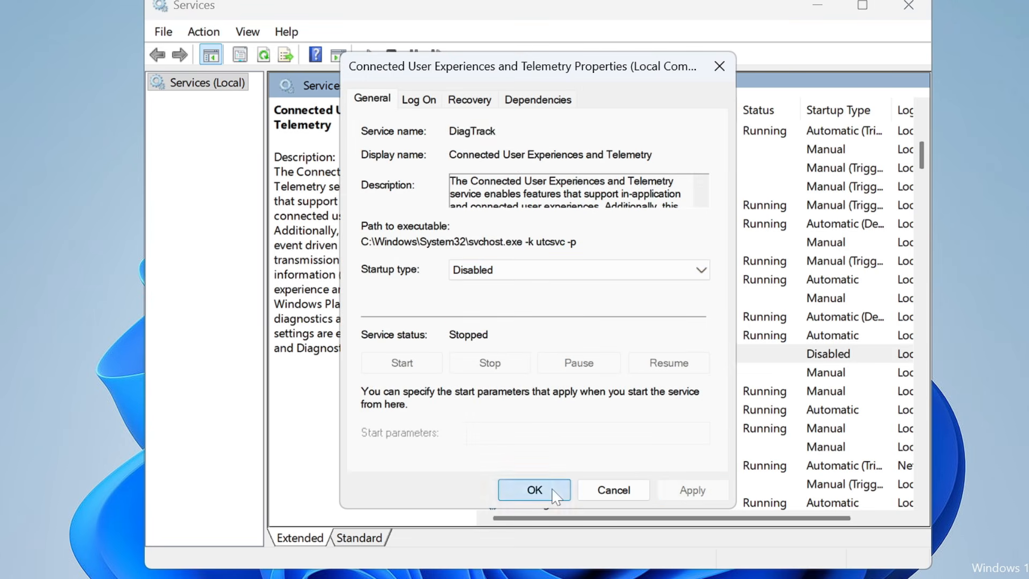
{"action": "left_click", "coordinate": [534, 490]}
Step: Locate and select the Windows Error Reporting Service in the services list
{"action": "scroll", "coordinate": [558, 408], "scroll_direction": "down", "scroll_amount": 7}
{"action": "left_click", "coordinate": [560, 410]}
{"action": "key", "text": "w"}
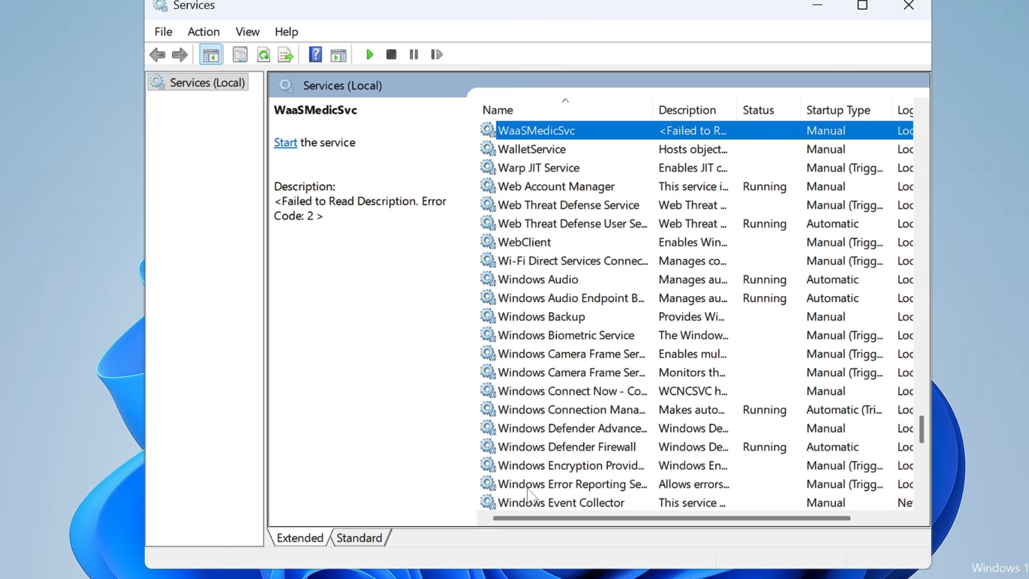
{"action": "key", "text": "Down"}
{"action": "key", "text": "Down"}
{"action": "key", "text": "Down"}
{"action": "key", "text": "Down"}
{"action": "key", "text": "Down"}
{"action": "key", "text": "Down"}
{"action": "key", "text": "Down"}
{"action": "key", "text": "Down"}
{"action": "key", "text": "Down"}
{"action": "key", "text": "Down"}
{"action": "key", "text": "Down"}
{"action": "key", "text": "Down"}
{"action": "key", "text": "Down"}
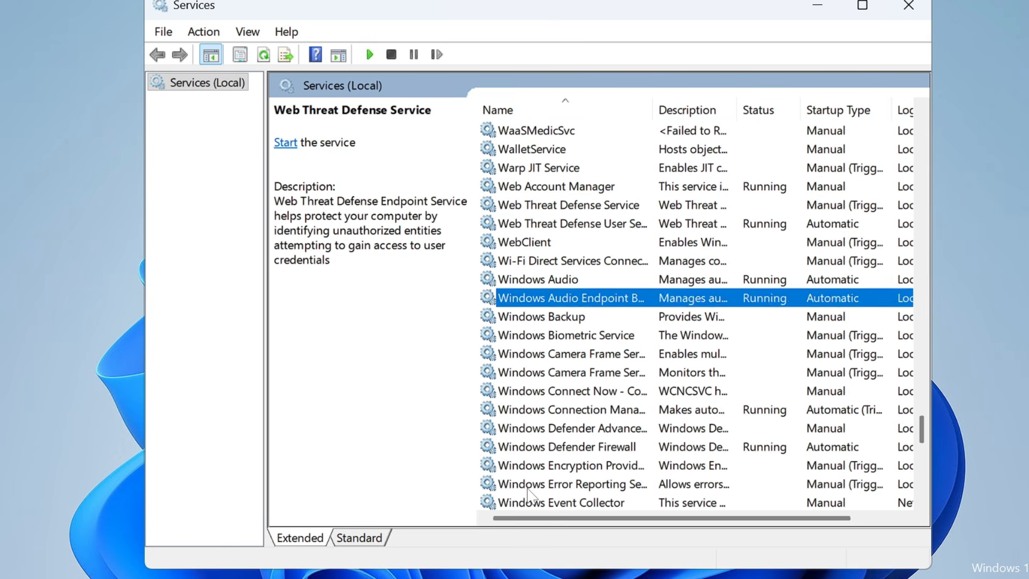
{"action": "key", "text": "Down"}
{"action": "left_click", "coordinate": [578, 319]}
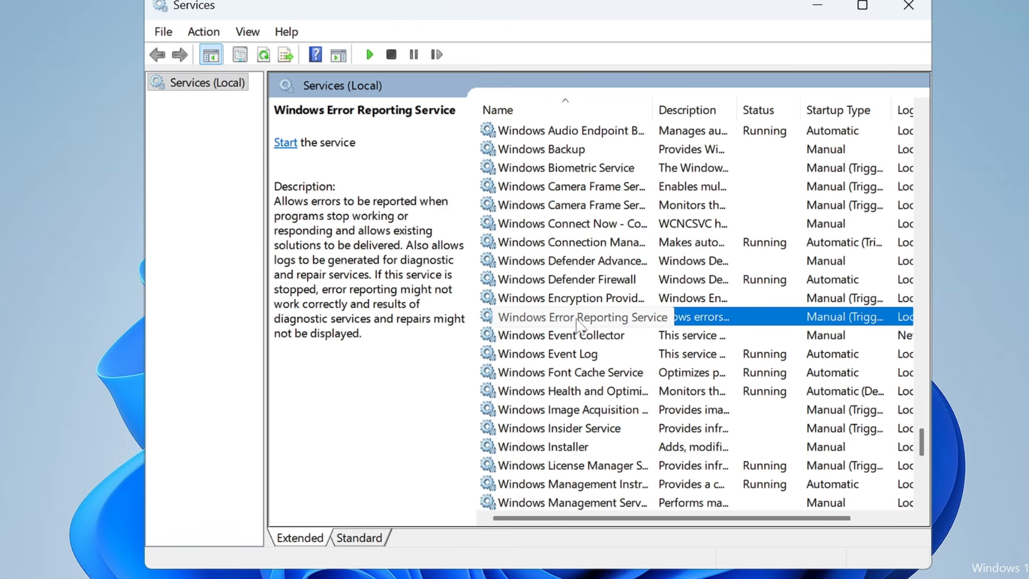
Step: Set the Windows Error Reporting Service's startup type to Disabled, apply the change and close the Services console
{"action": "double_click", "coordinate": [579, 319]}
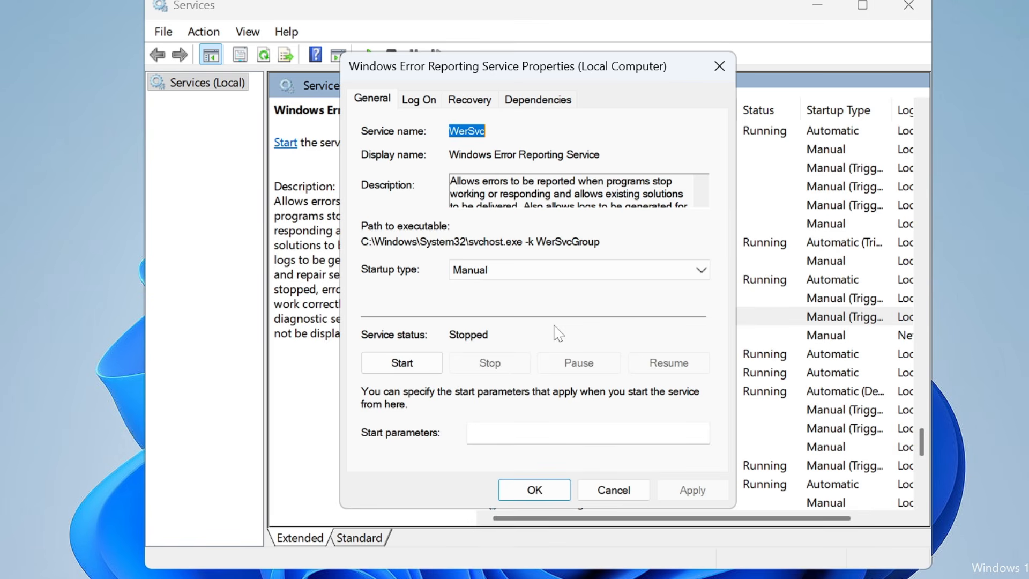
{"action": "left_click", "coordinate": [558, 270]}
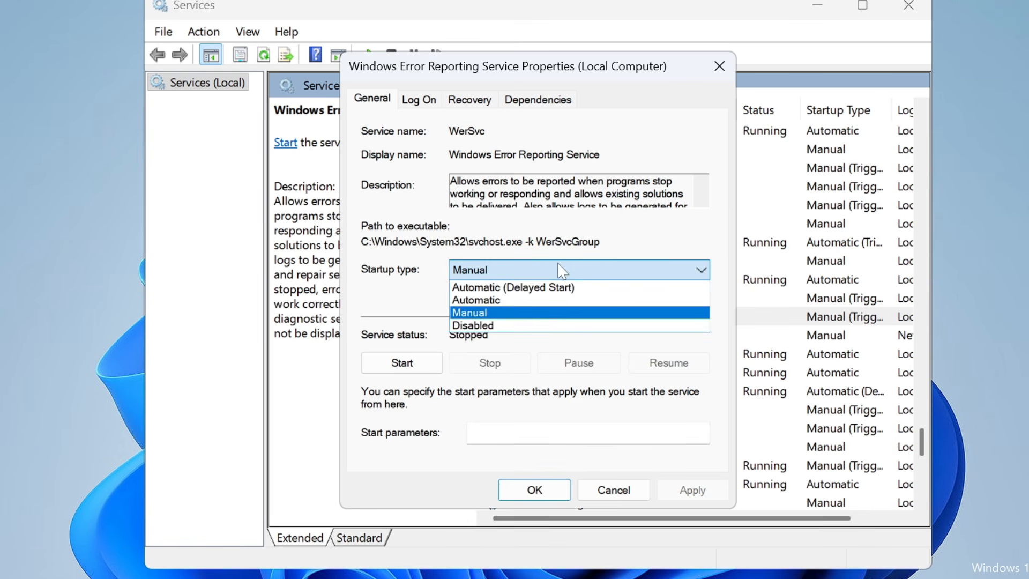
{"action": "left_click", "coordinate": [504, 330]}
{"action": "key", "text": "Down"}
{"action": "left_click", "coordinate": [691, 490]}
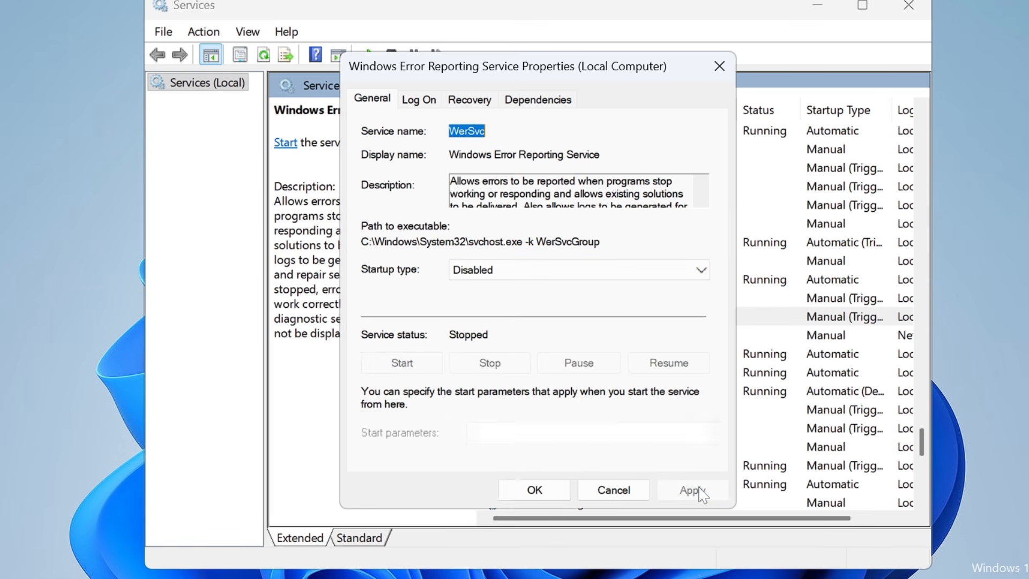
{"action": "left_click", "coordinate": [552, 492]}
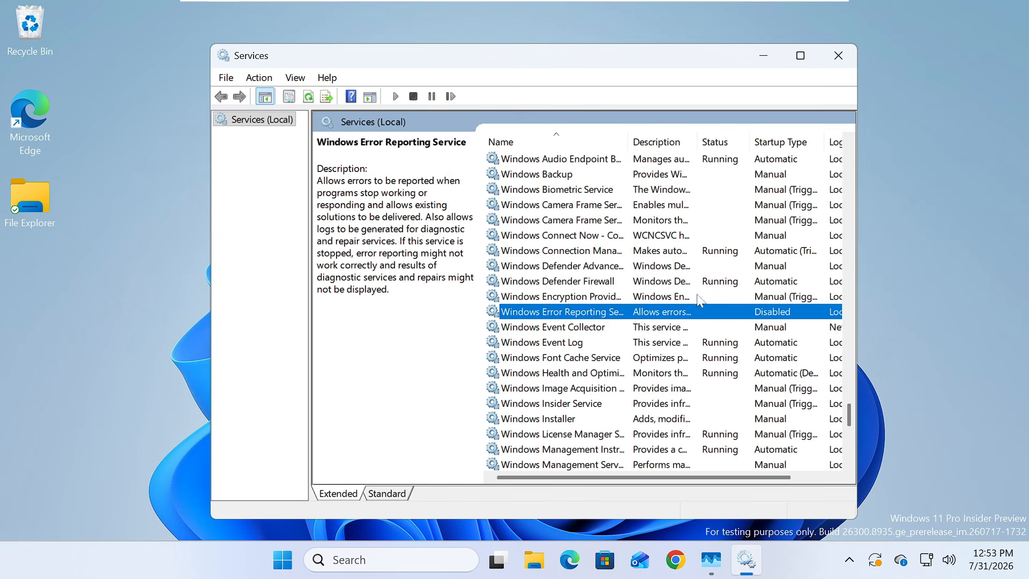
{"action": "left_click", "coordinate": [838, 56]}
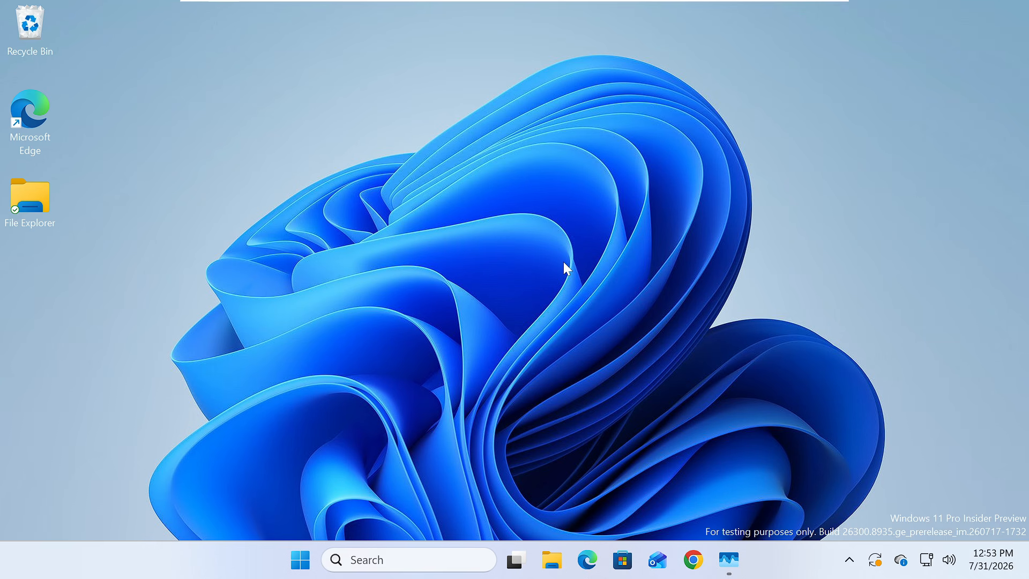
Step: Switch to Google Chrome and open the Performance page of its settings
{"action": "left_click", "coordinate": [692, 560]}
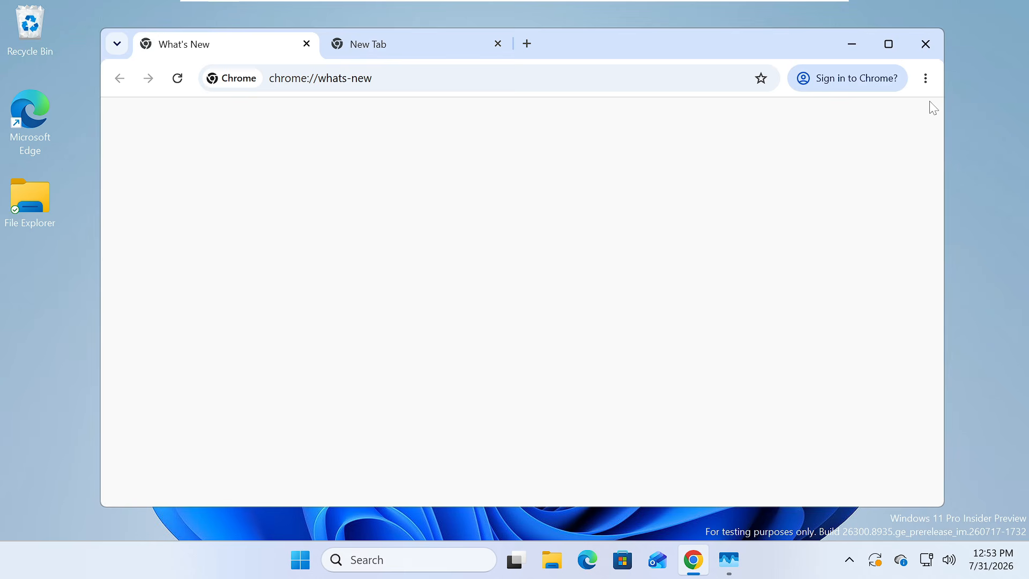
{"action": "left_click", "coordinate": [925, 77]}
{"action": "scroll", "coordinate": [749, 351], "scroll_direction": "down", "scroll_amount": 3}
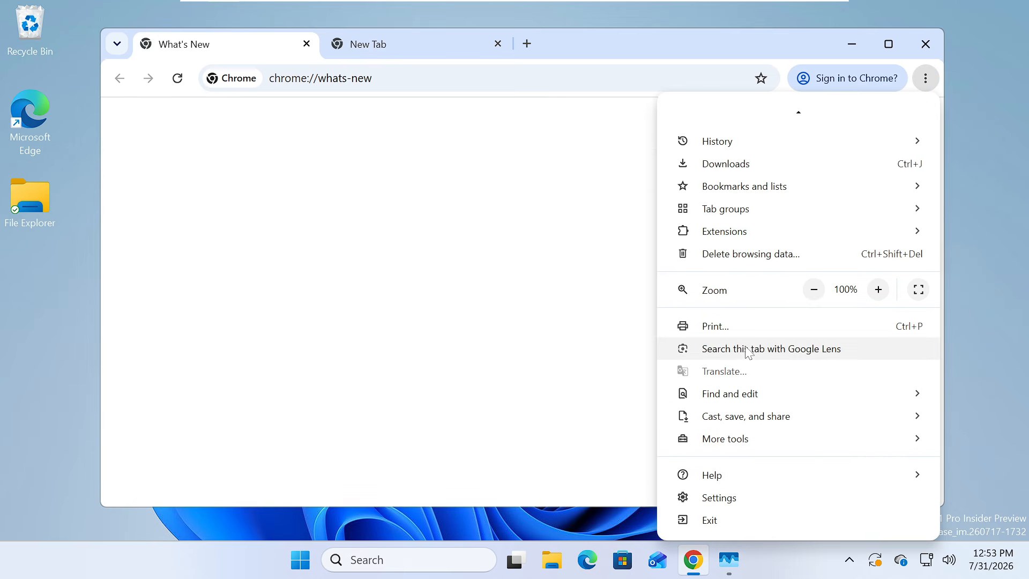
{"action": "left_click", "coordinate": [719, 497]}
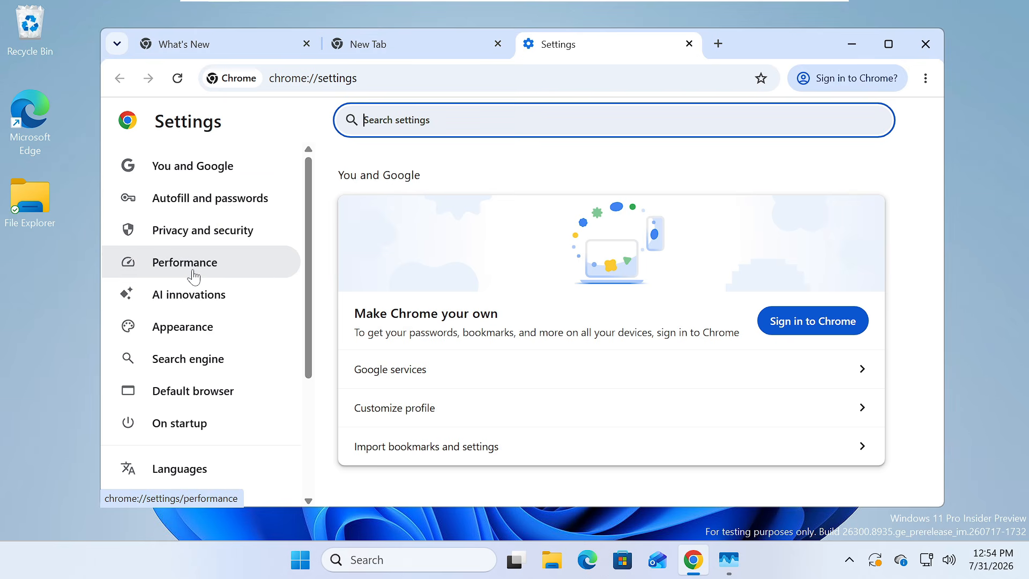
{"action": "left_click", "coordinate": [194, 276]}
Step: Turn on Chrome's Memory Saver and set its memory savings level to Maximum
{"action": "scroll", "coordinate": [384, 324], "scroll_direction": "down", "scroll_amount": 4}
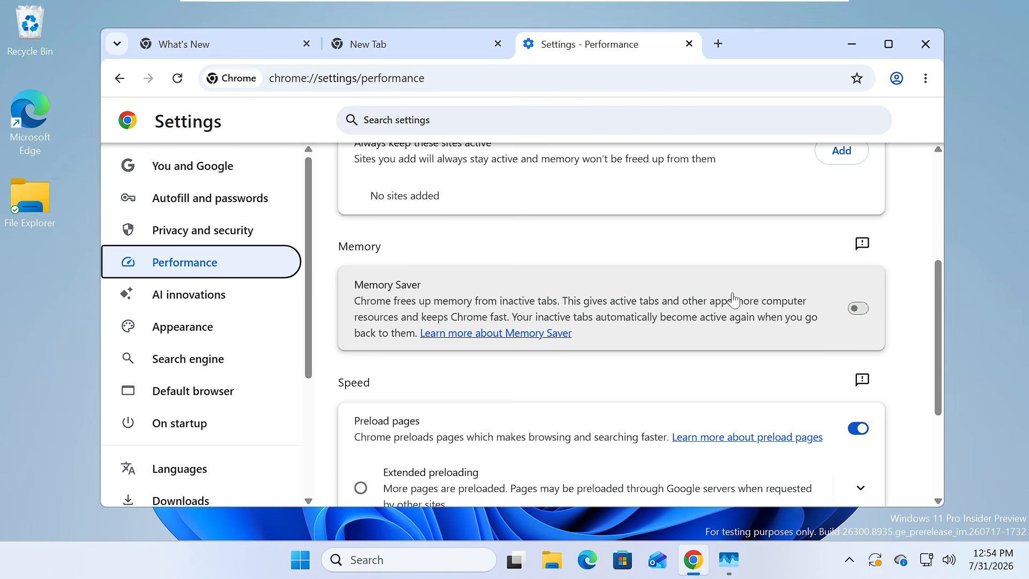
{"action": "left_click", "coordinate": [857, 309]}
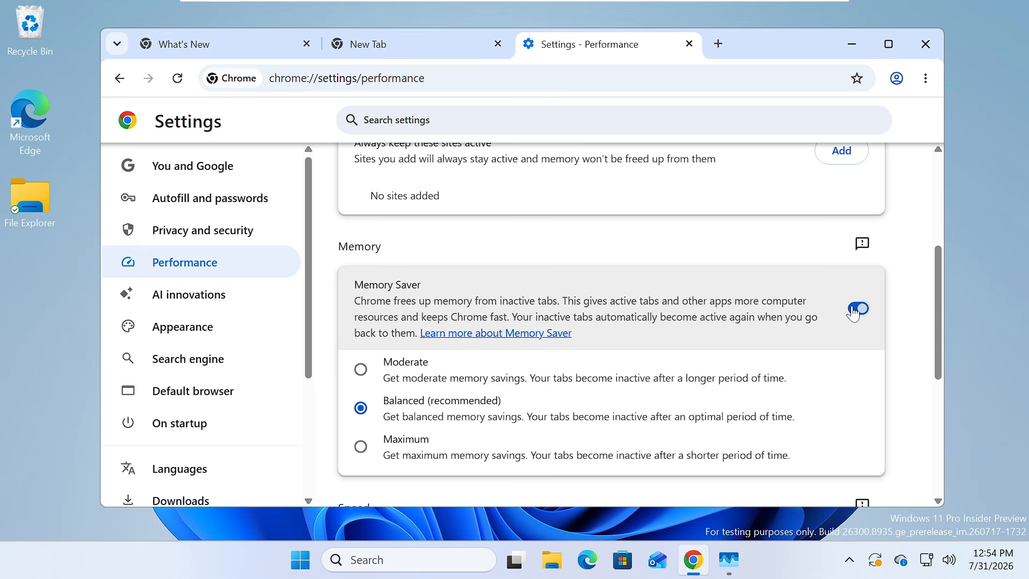
{"action": "scroll", "coordinate": [606, 324], "scroll_direction": "down", "scroll_amount": 1}
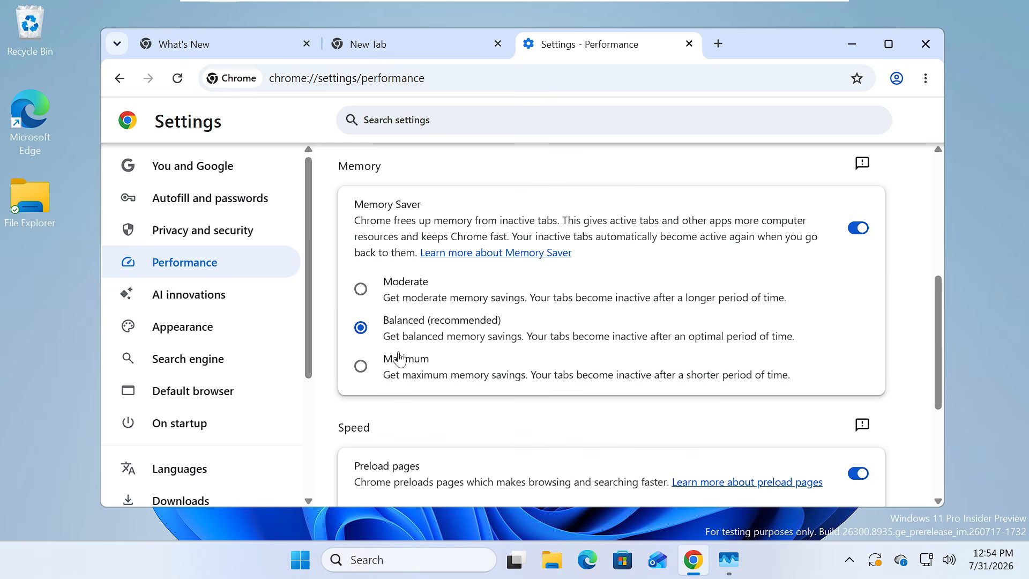
{"action": "left_click", "coordinate": [361, 366]}
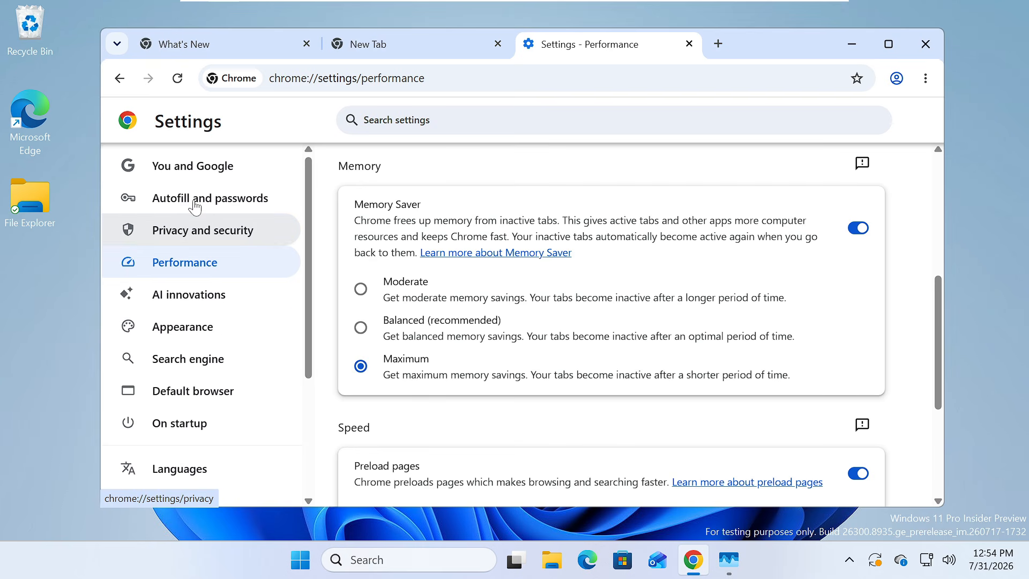
Step: Turn off Chrome's system option to continue running background apps when Google Chrome is closed, and close the browser
{"action": "scroll", "coordinate": [195, 225], "scroll_direction": "down", "scroll_amount": 4}
{"action": "left_click", "coordinate": [208, 371]}
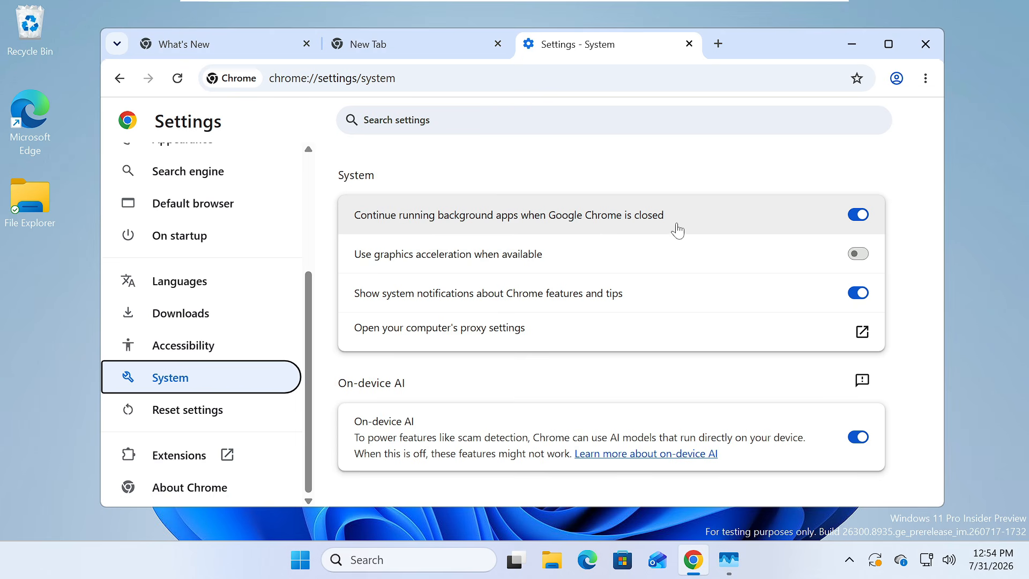
{"action": "left_click", "coordinate": [858, 214]}
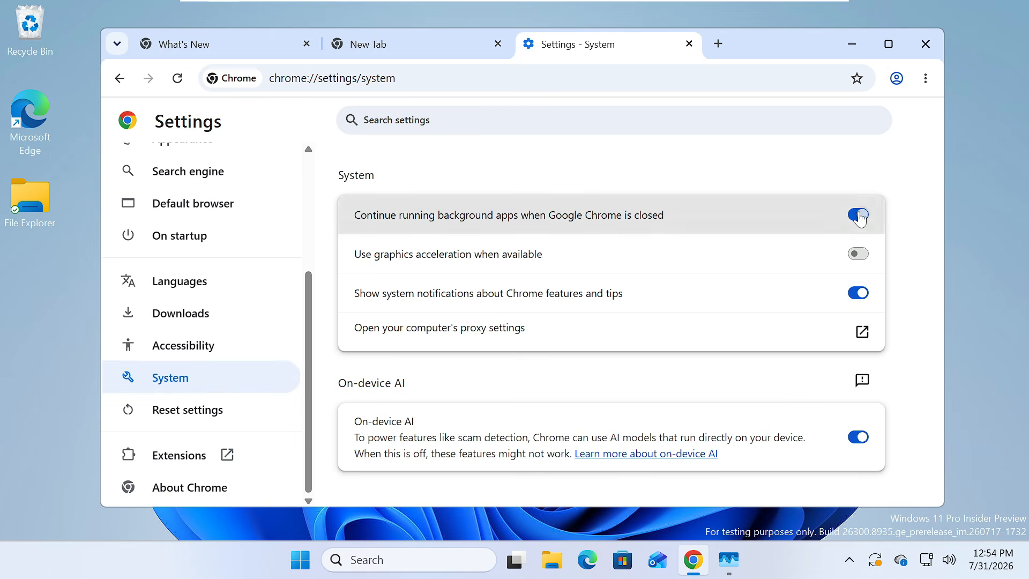
{"action": "left_click", "coordinate": [926, 44]}
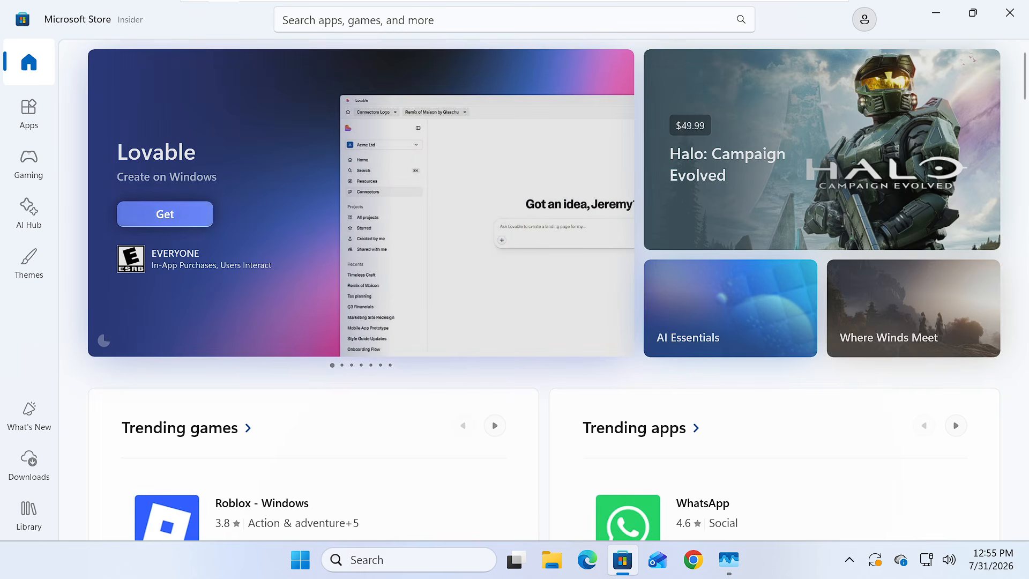
Step: Search the Microsoft Store for "pc manager"
{"action": "left_click", "coordinate": [358, 20]}
{"action": "type", "text": "pc"}
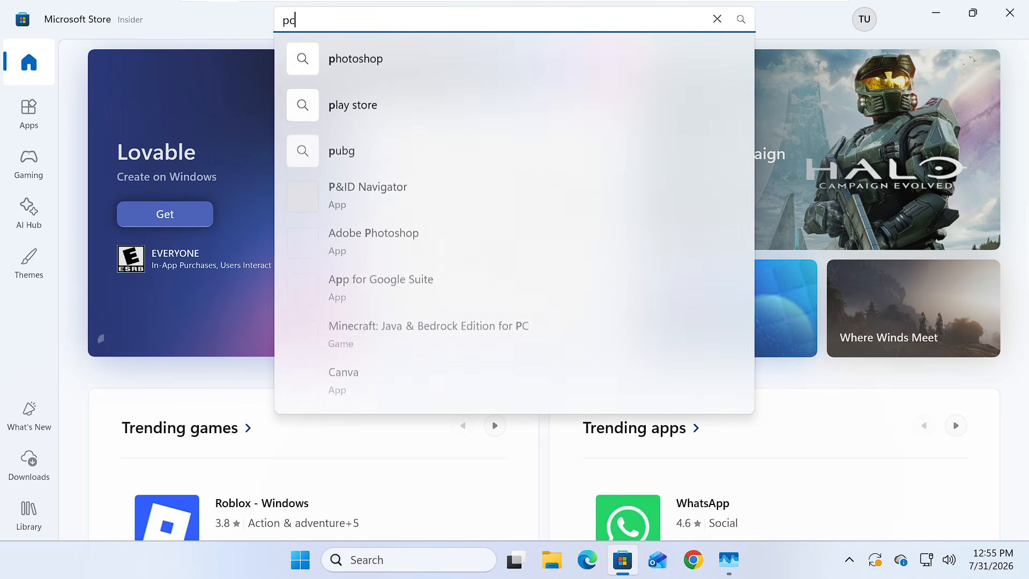
{"action": "type", "text": " manager"}
{"action": "key", "text": "Return"}
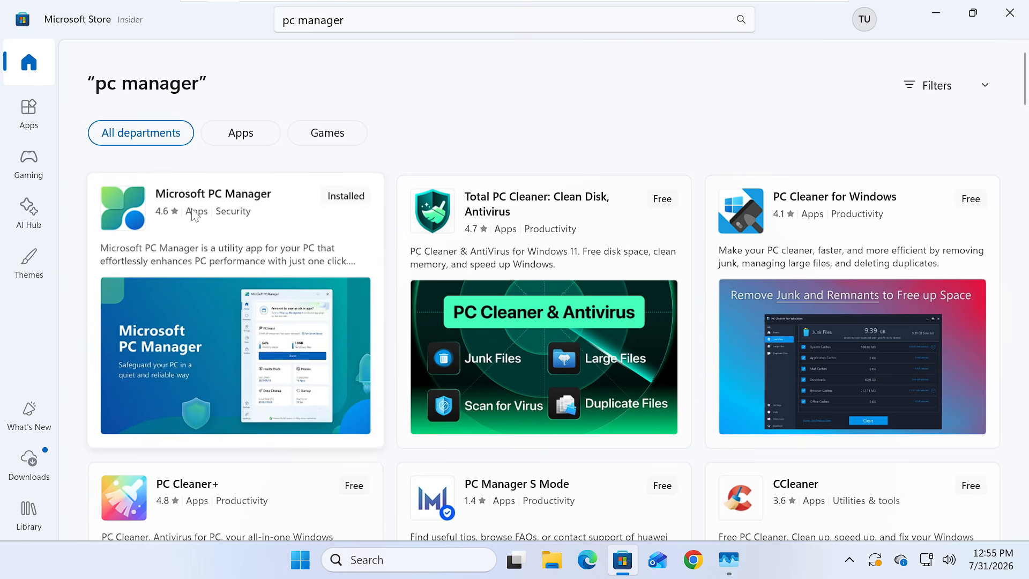
Step: Launch Microsoft PC Manager from its Store page and run the PC boost to free up memory
{"action": "left_click", "coordinate": [223, 213]}
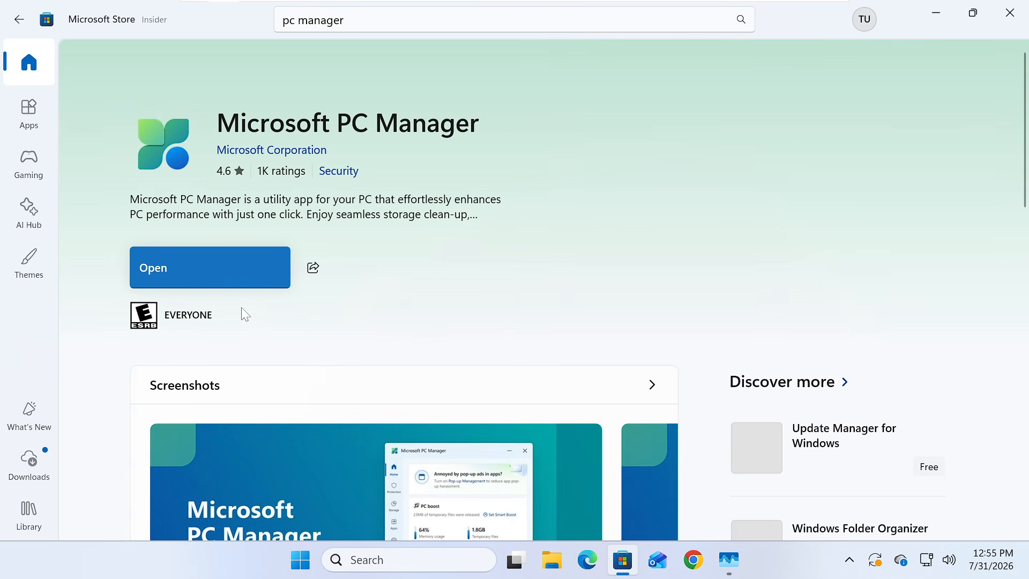
{"action": "left_click", "coordinate": [227, 270]}
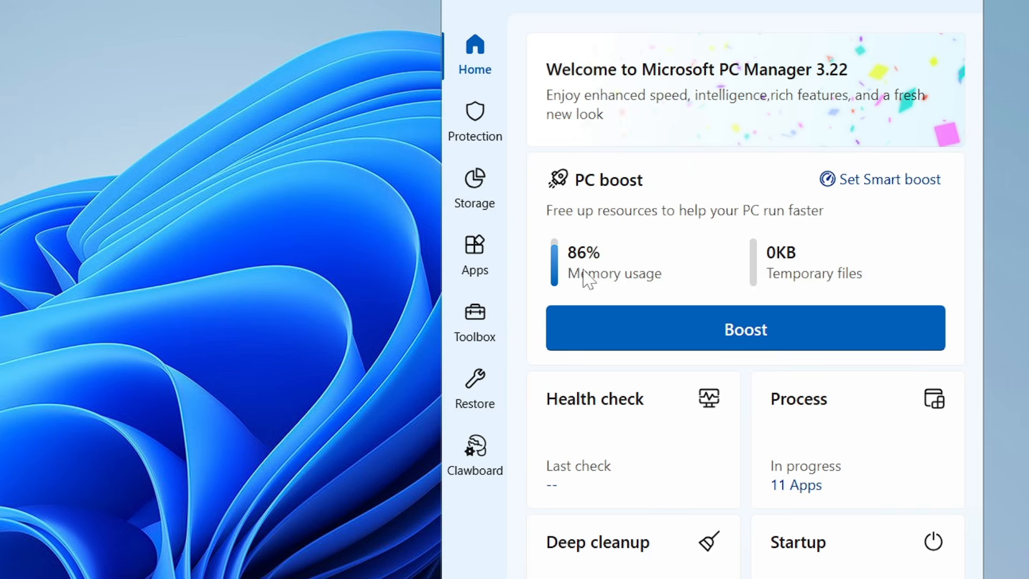
{"action": "left_click", "coordinate": [831, 257]}
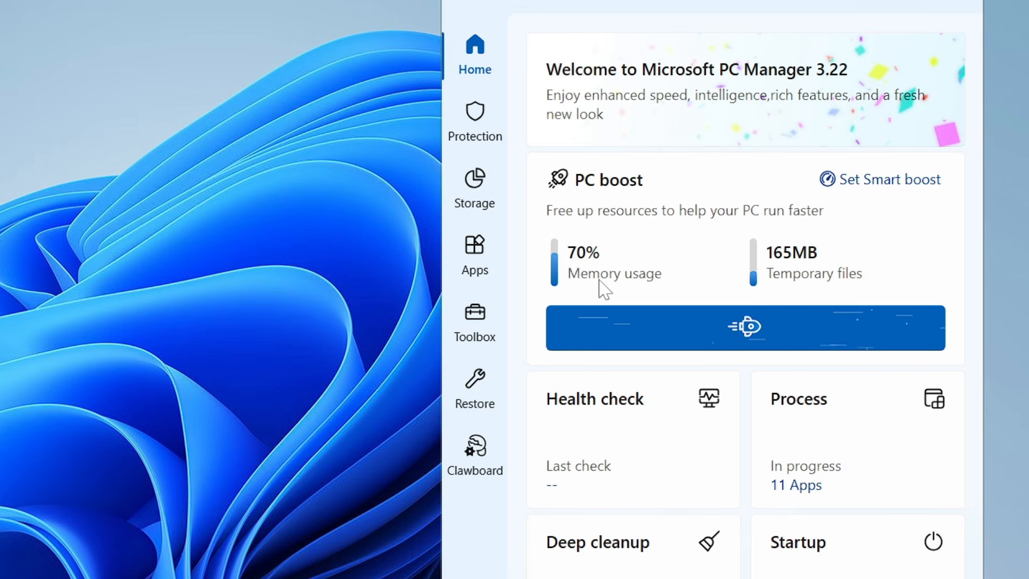
Step: Look over PC Manager's protection and storage tools, close it and check the memory usage in Task Manager
{"action": "left_click", "coordinate": [475, 122]}
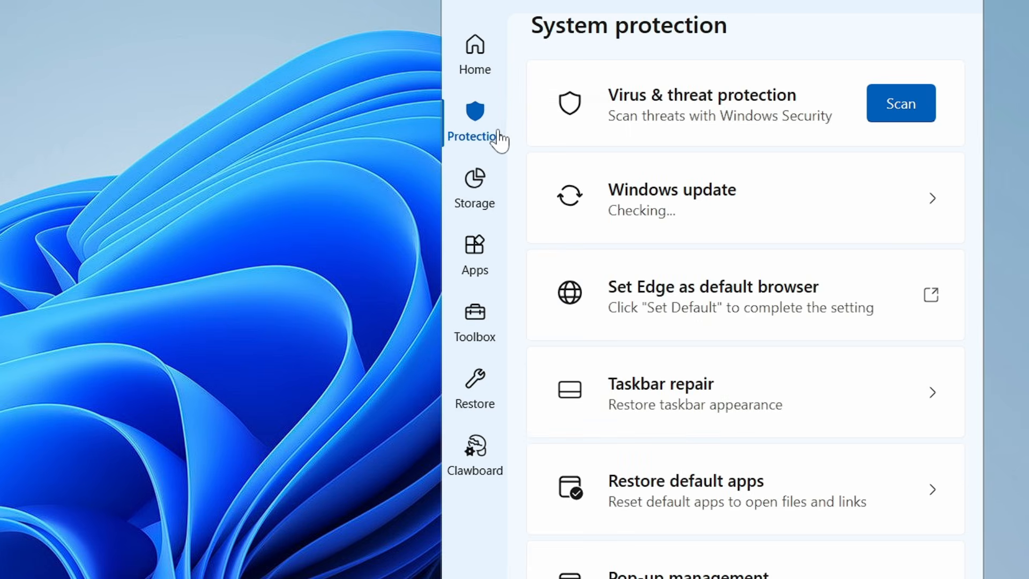
{"action": "left_click", "coordinate": [477, 198]}
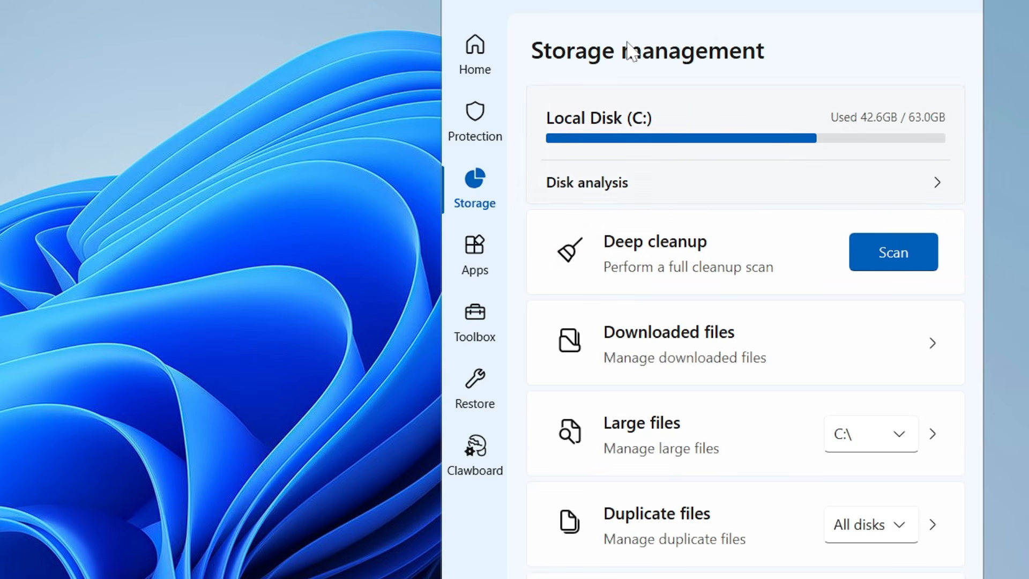
{"action": "left_click", "coordinate": [958, 7]}
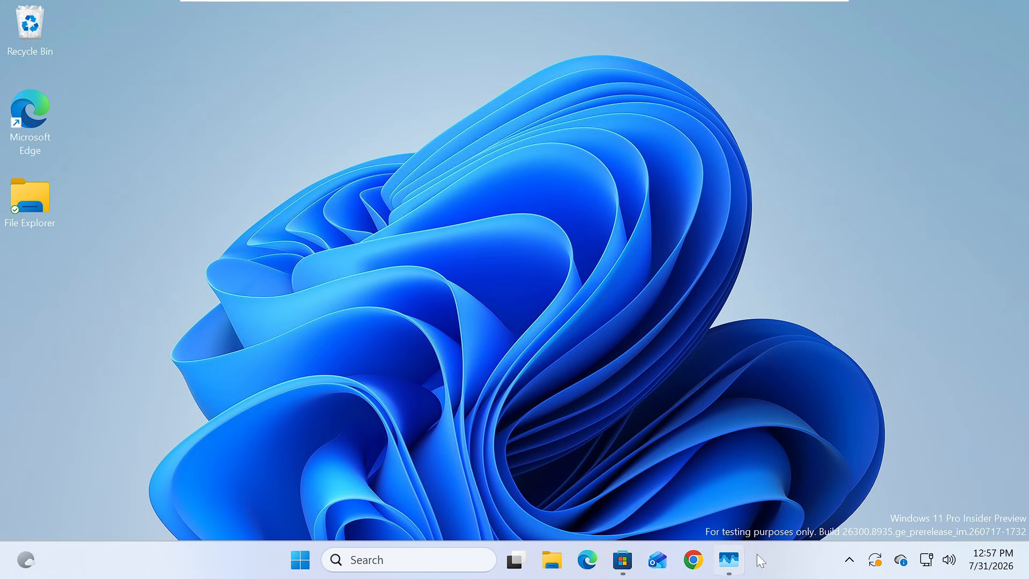
{"action": "left_click", "coordinate": [729, 560]}
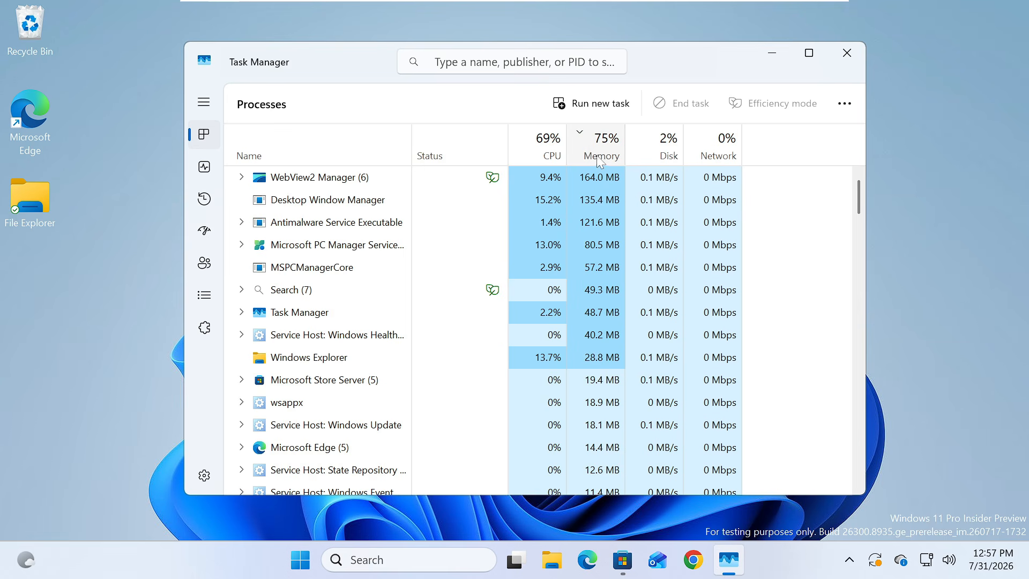